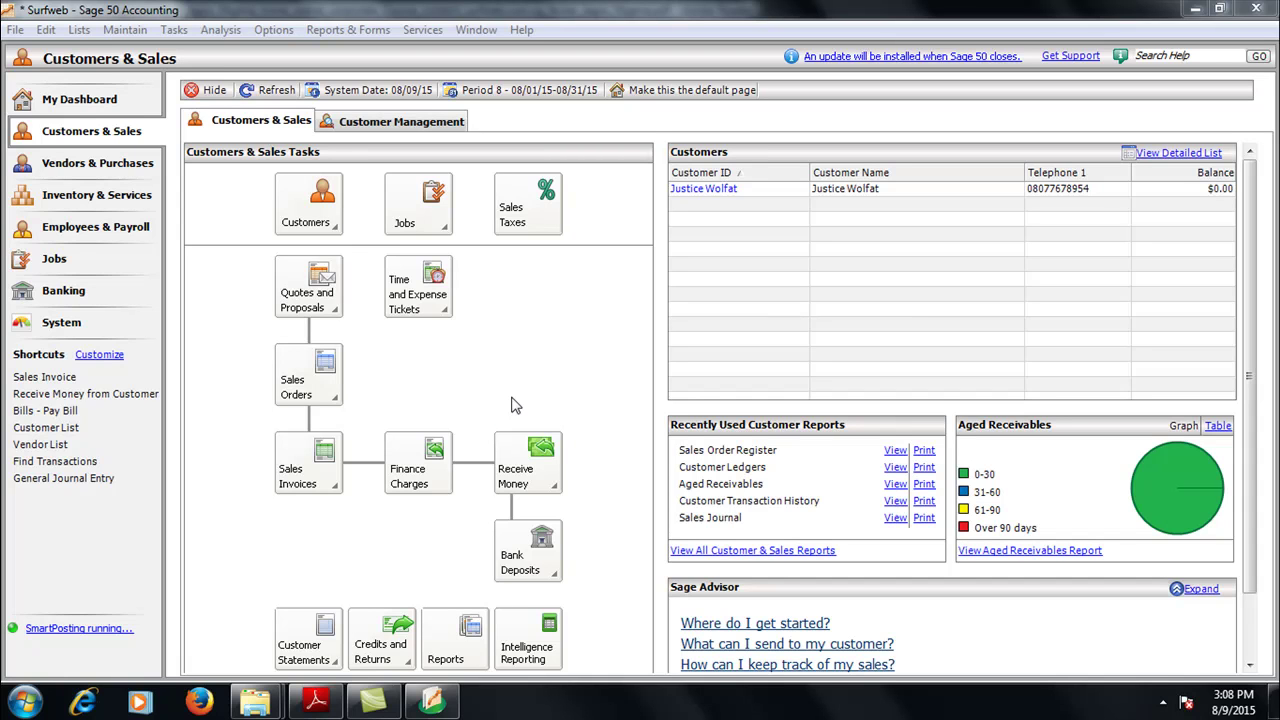
- Look up employee Surf/2015/001's record, then close it
{"action": "left_click", "coordinate": [125, 29]}
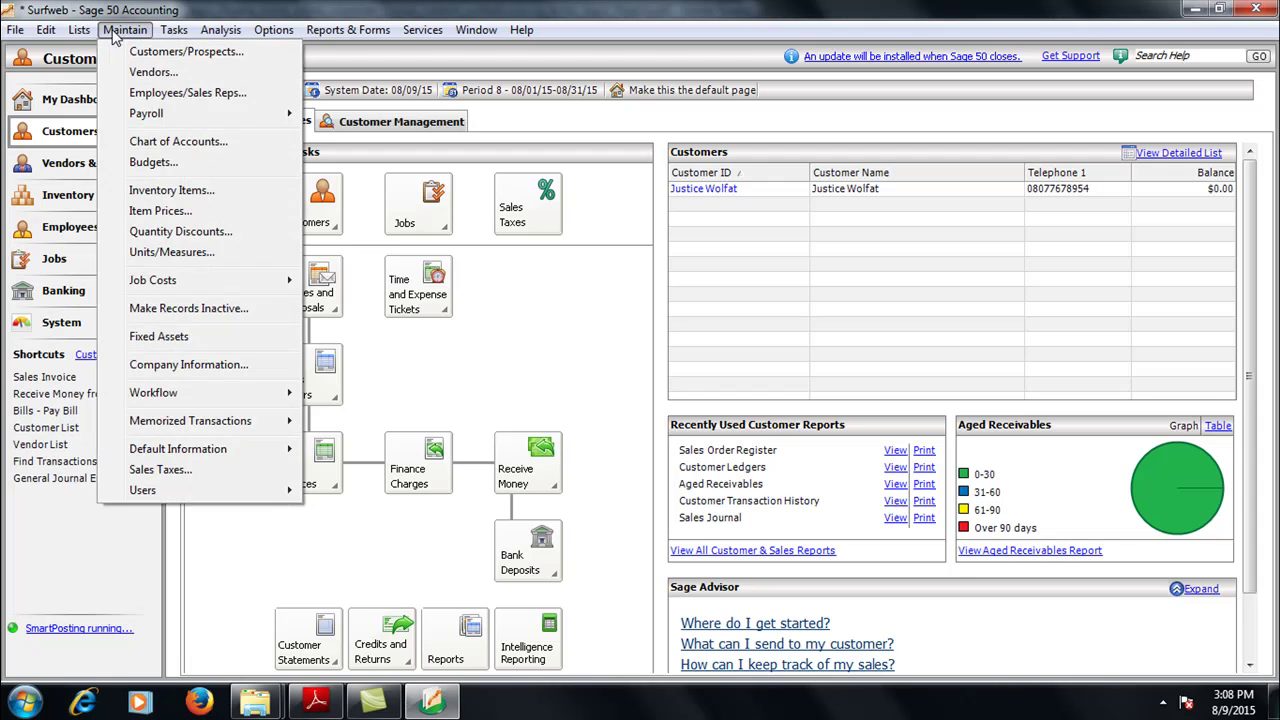
{"action": "left_click", "coordinate": [155, 92]}
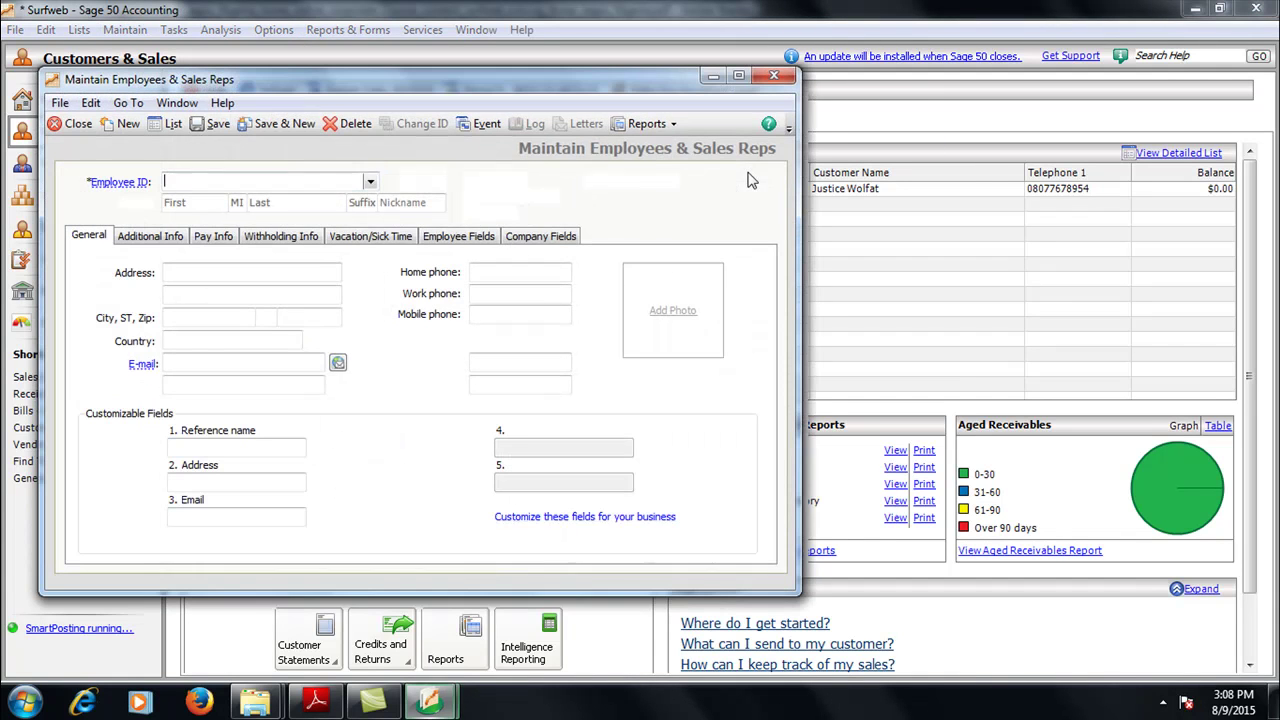
{"action": "left_click", "coordinate": [370, 181]}
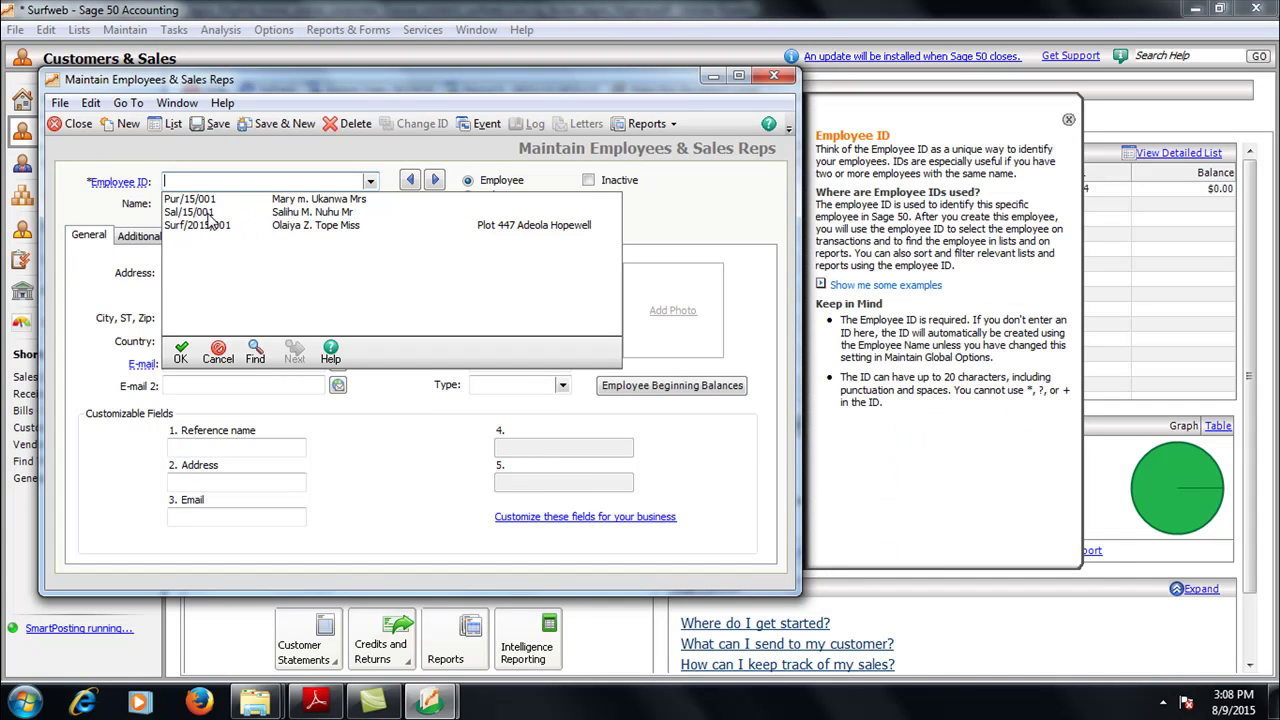
{"action": "double_click", "coordinate": [211, 225]}
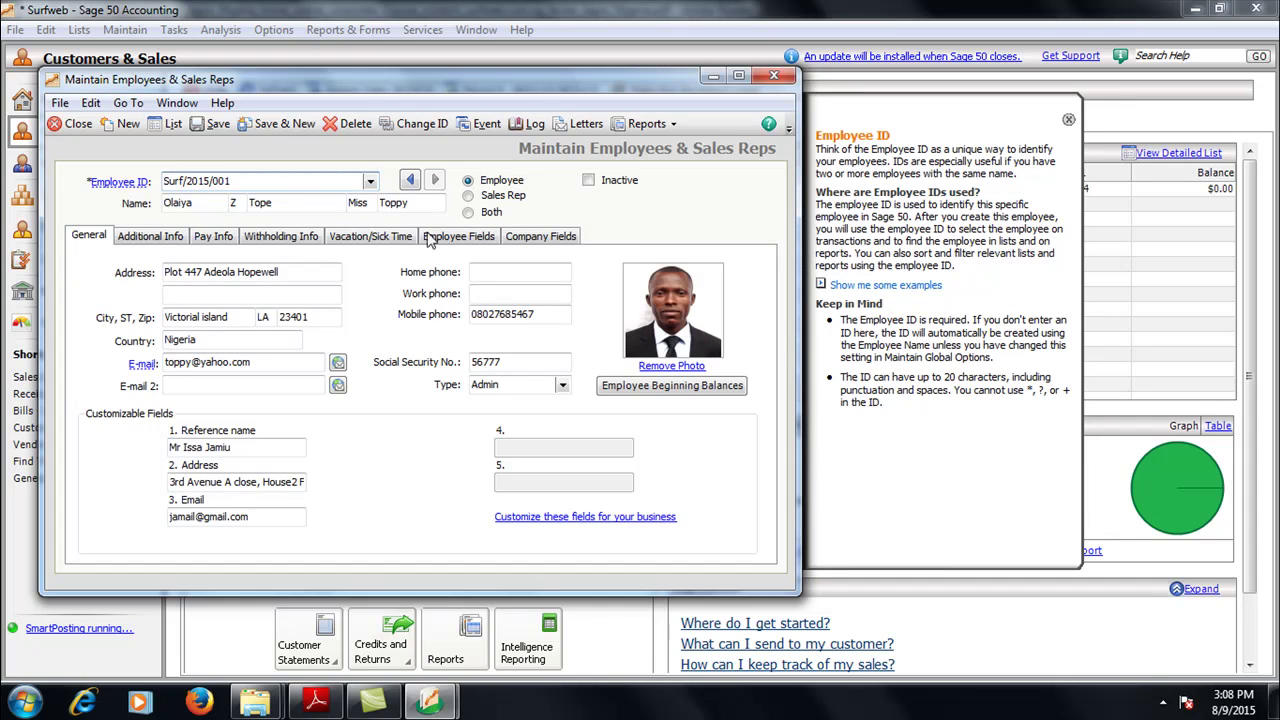
{"action": "left_click", "coordinate": [775, 78]}
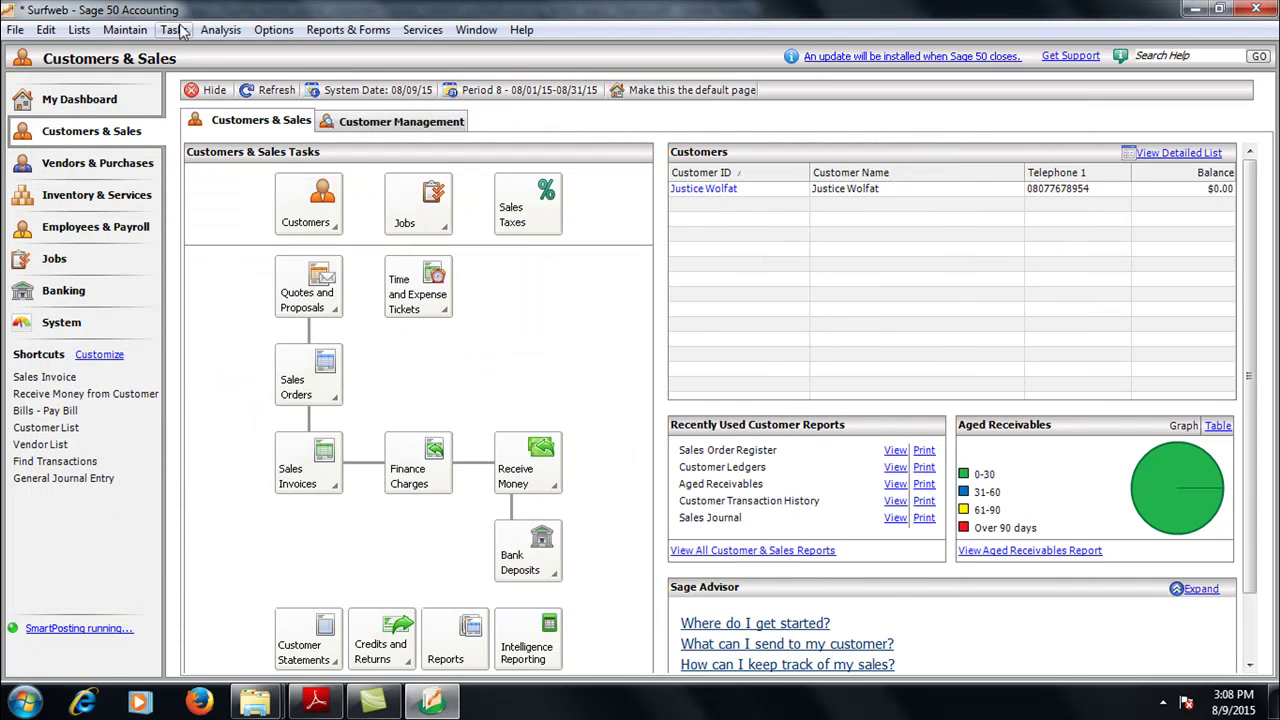
- Start a payroll entry, dismiss both notices, and keep UBA CORPORATE as the cash account
{"action": "left_click", "coordinate": [174, 30]}
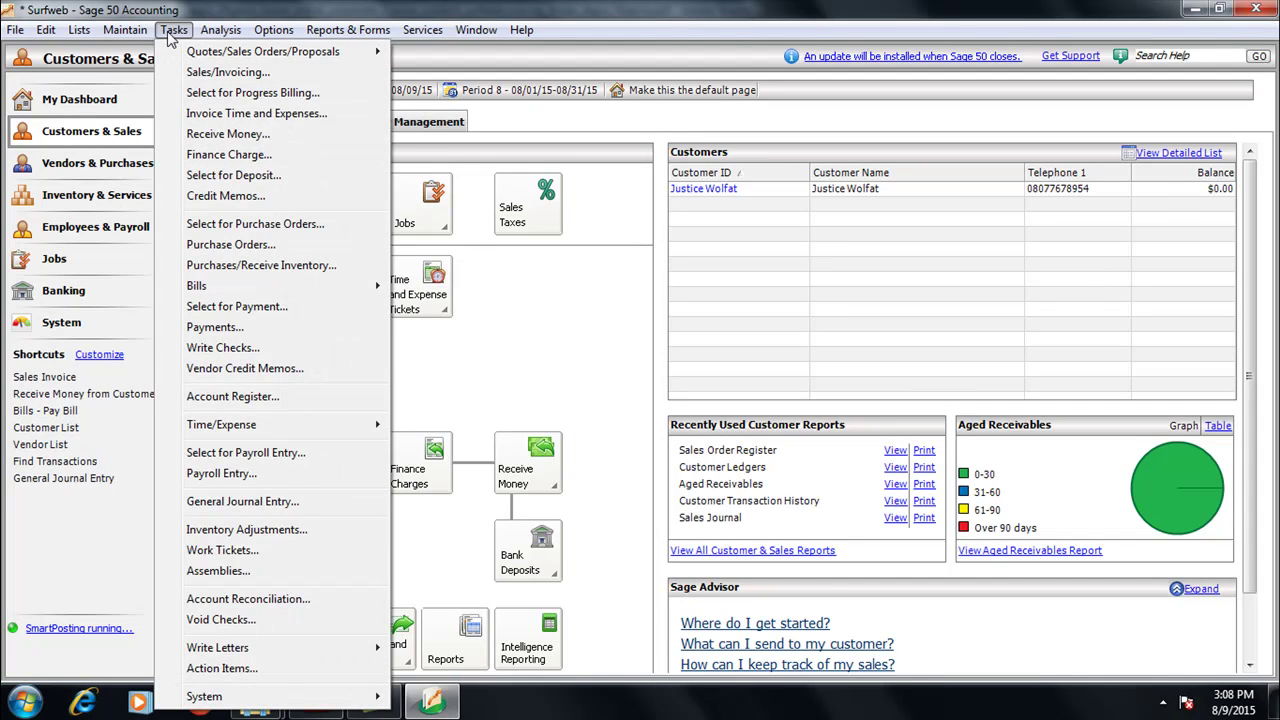
{"action": "left_click", "coordinate": [221, 473]}
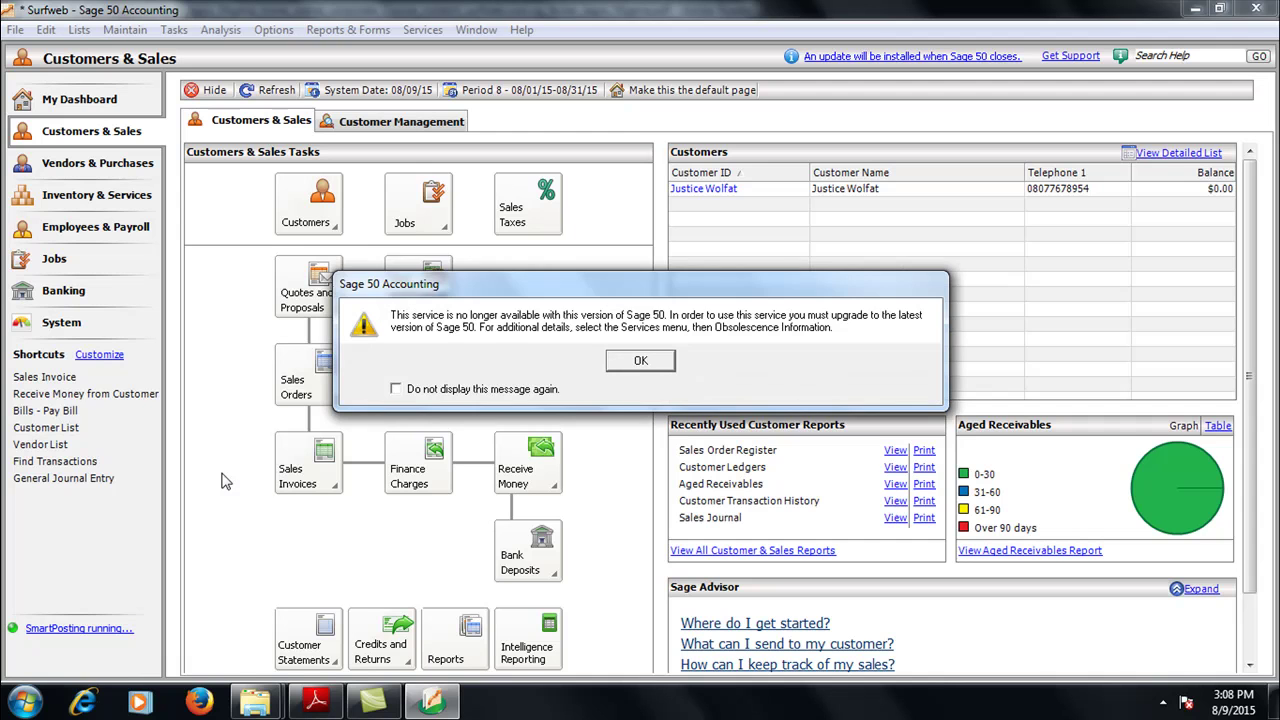
{"action": "left_click", "coordinate": [648, 367]}
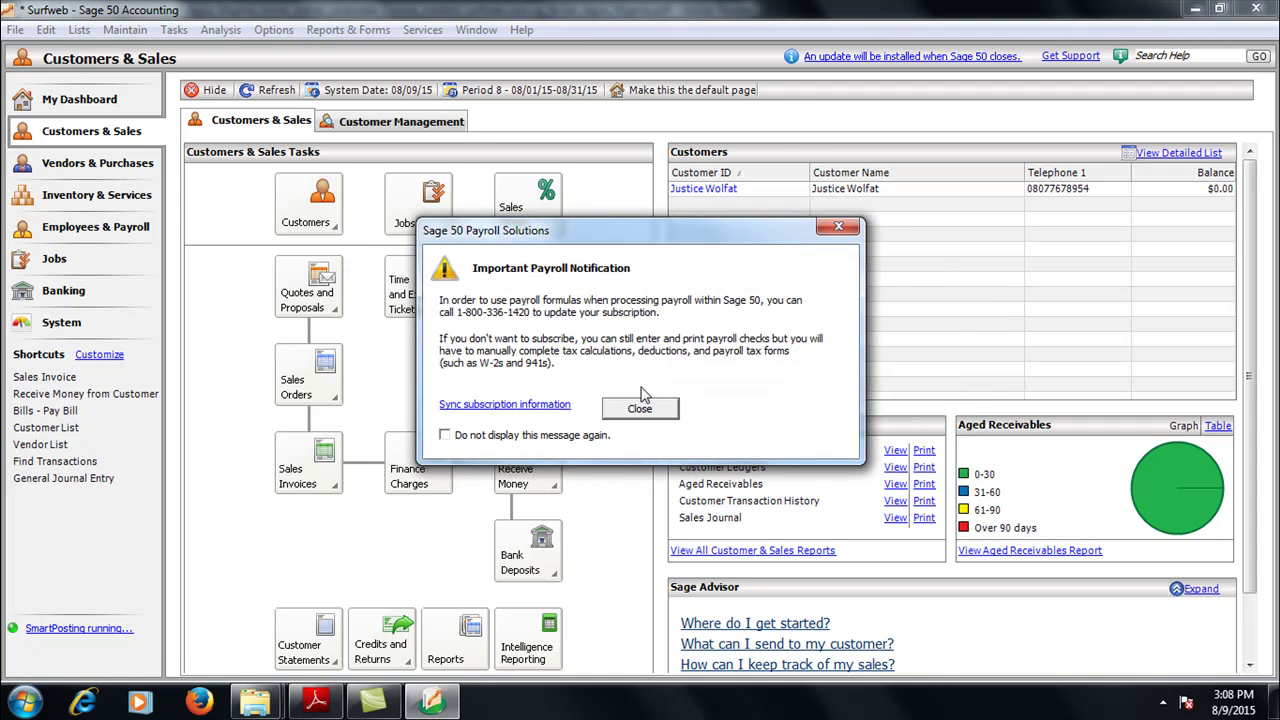
{"action": "left_click", "coordinate": [638, 408]}
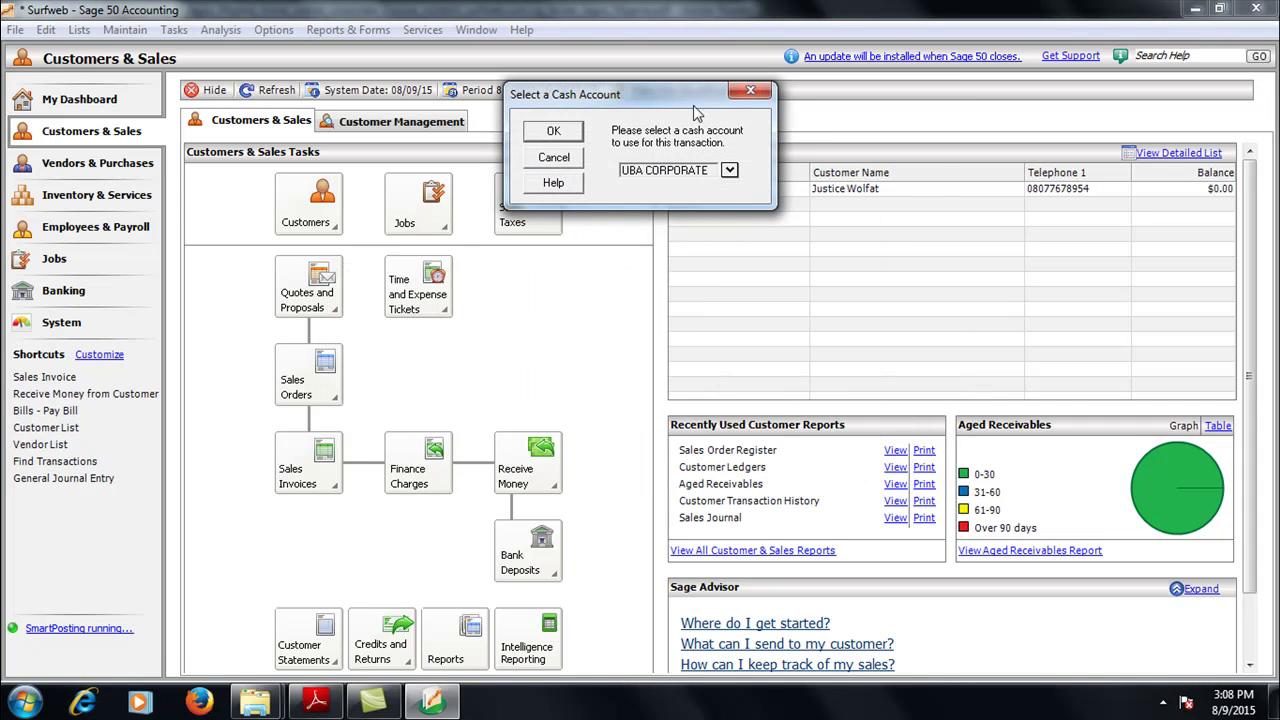
{"action": "left_click", "coordinate": [730, 171]}
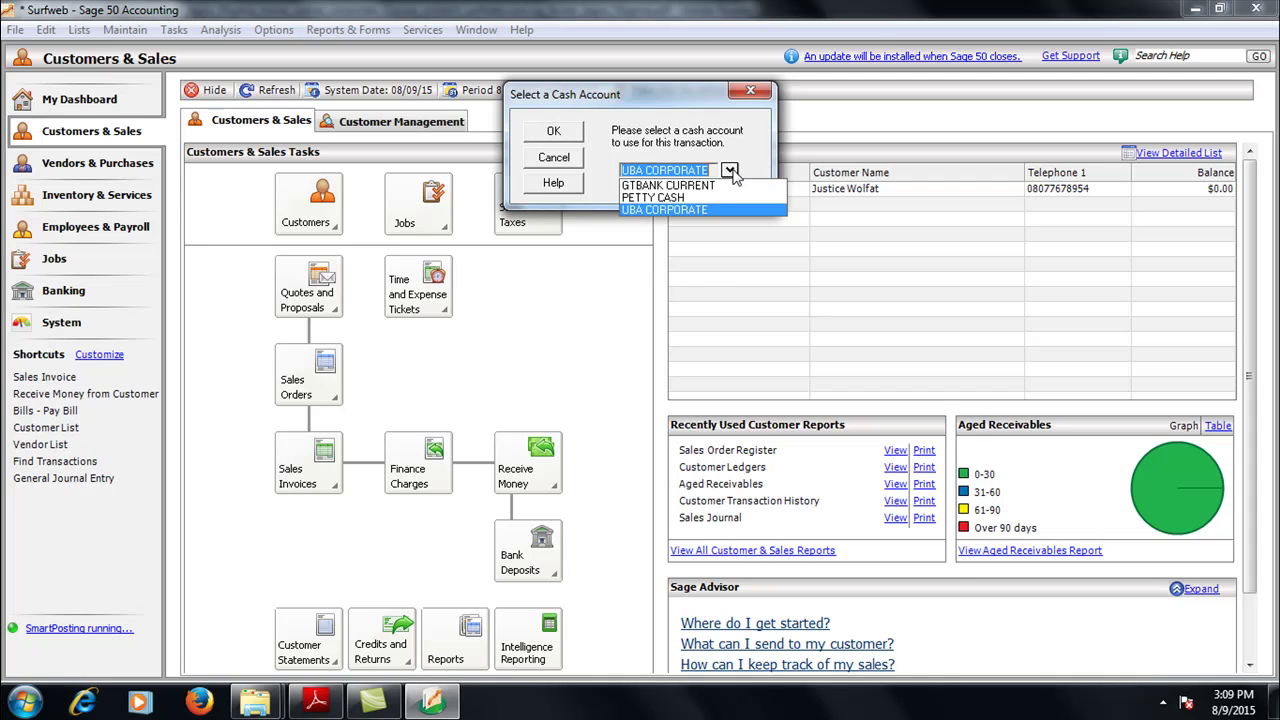
{"action": "left_click", "coordinate": [665, 210]}
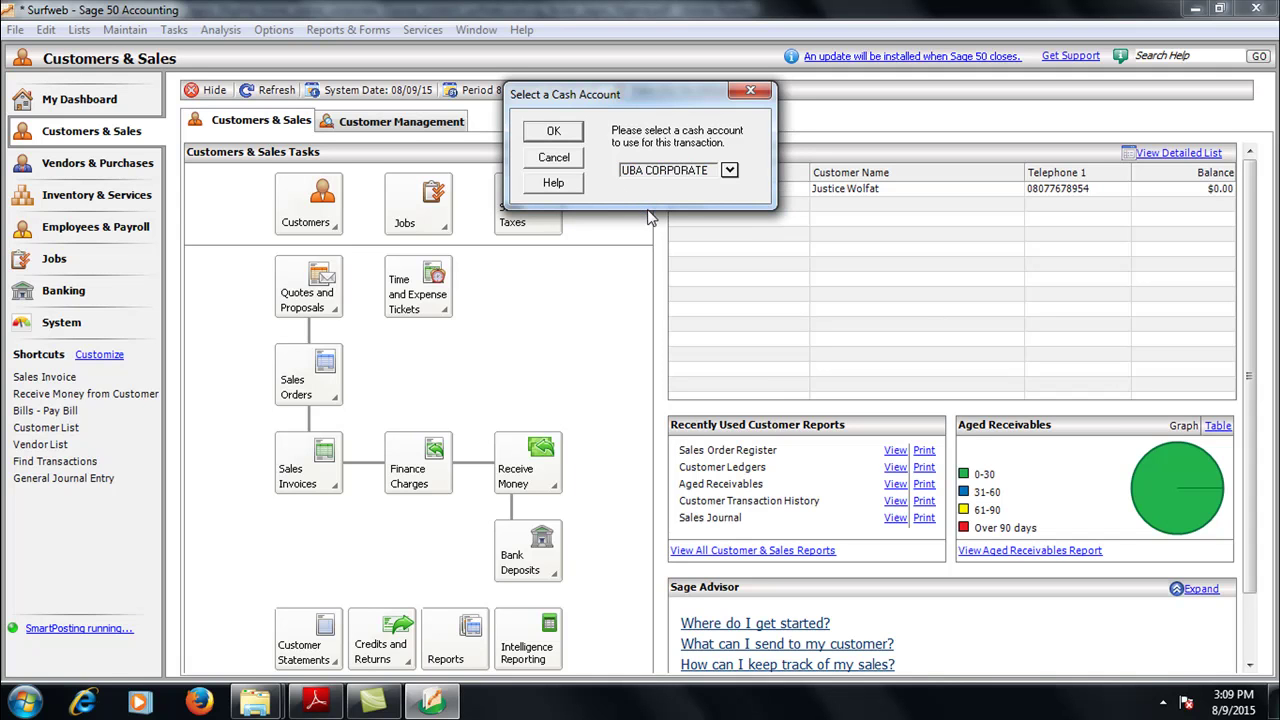
- Confirm UBA CORPORATE, move the payroll form right, and open the Employee ID lookup
{"action": "left_click", "coordinate": [554, 131]}
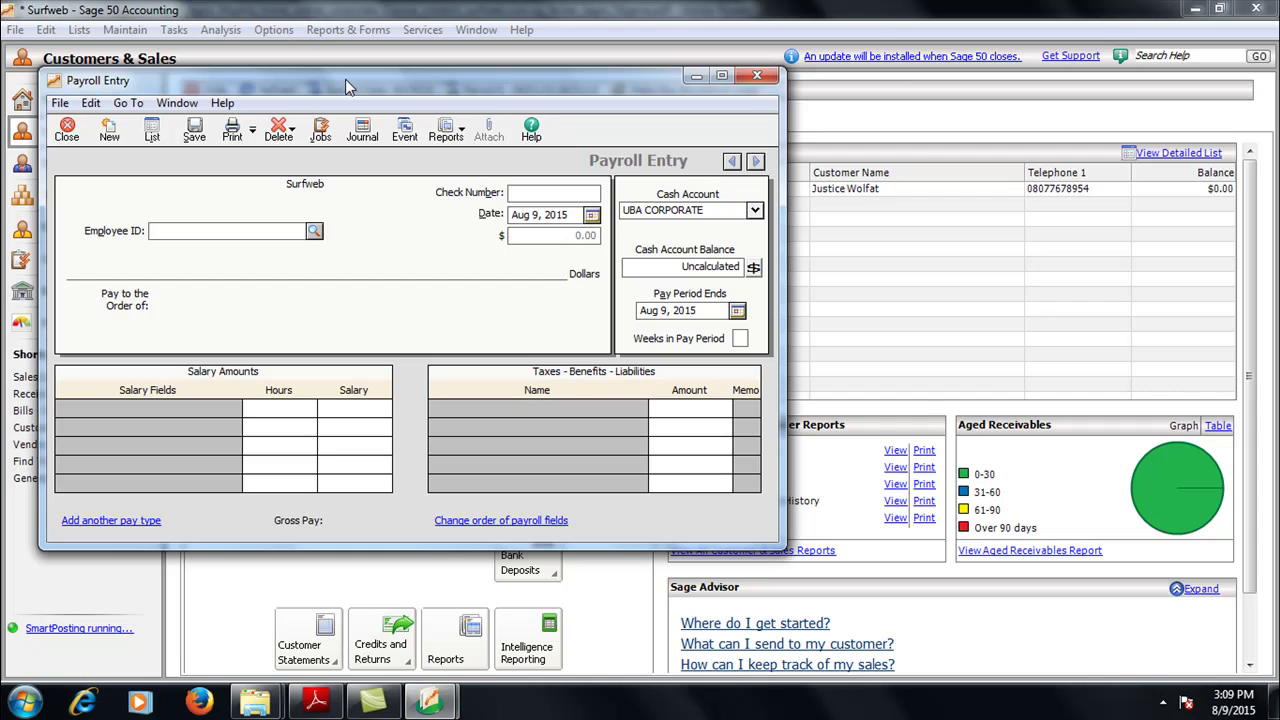
{"action": "right_click", "coordinate": [345, 79]}
{"action": "mouse_move", "coordinate": [345, 79]}
{"action": "left_mouse_down"}
{"action": "mouse_move", "coordinate": [478, 79]}
{"action": "mouse_move", "coordinate": [462, 97]}
{"action": "left_mouse_up"}
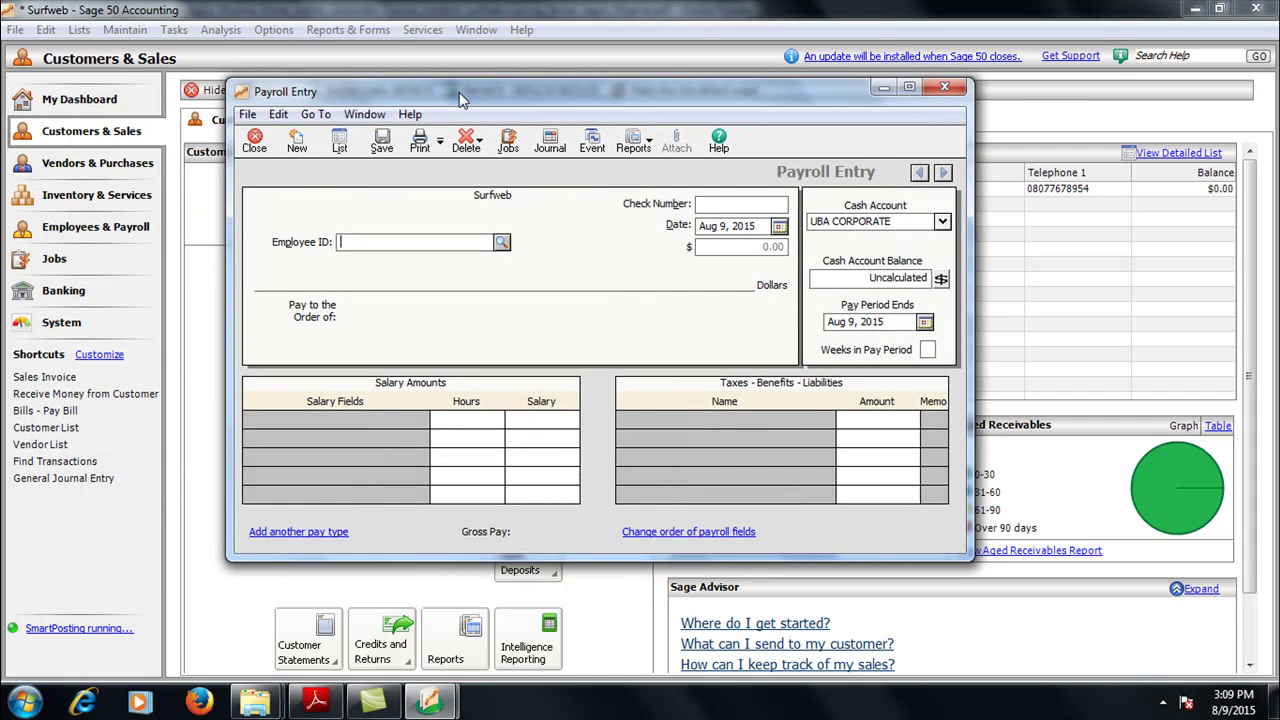
{"action": "left_click", "coordinate": [501, 243]}
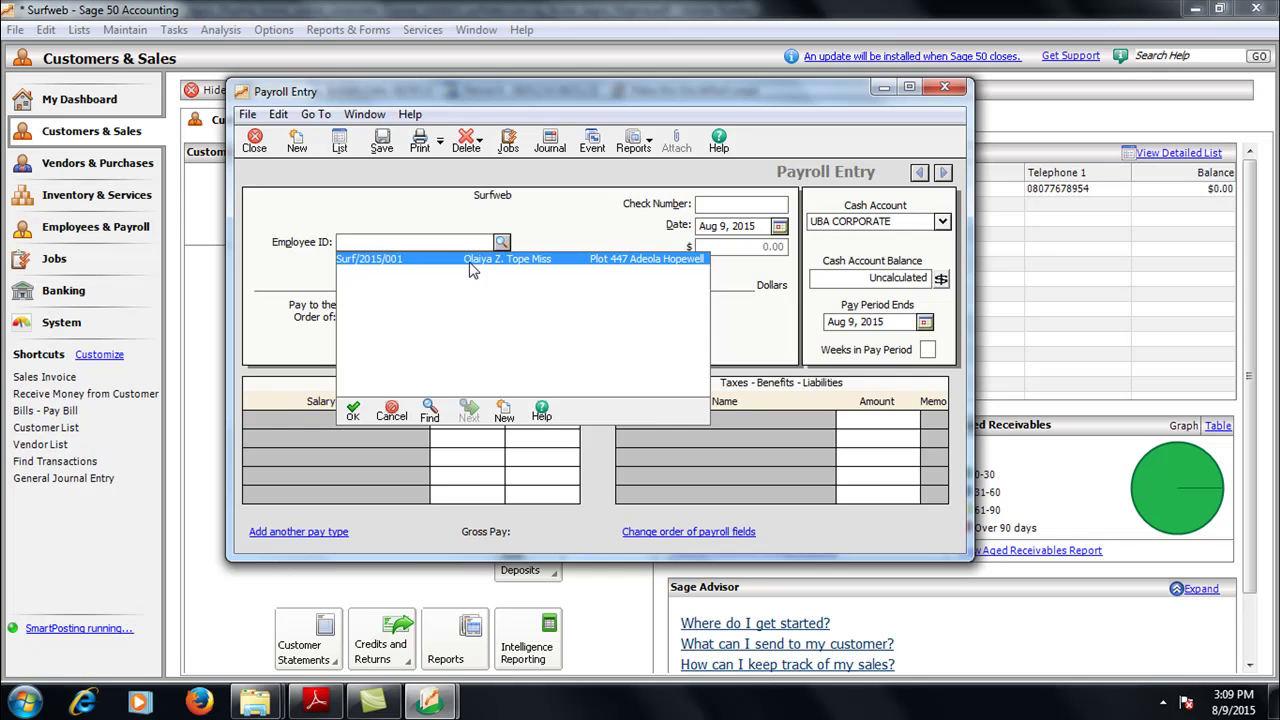
- Pay Surf/2015/001 130,000.00, calculate the cash balance, save, and close the form
{"action": "left_click", "coordinate": [473, 260]}
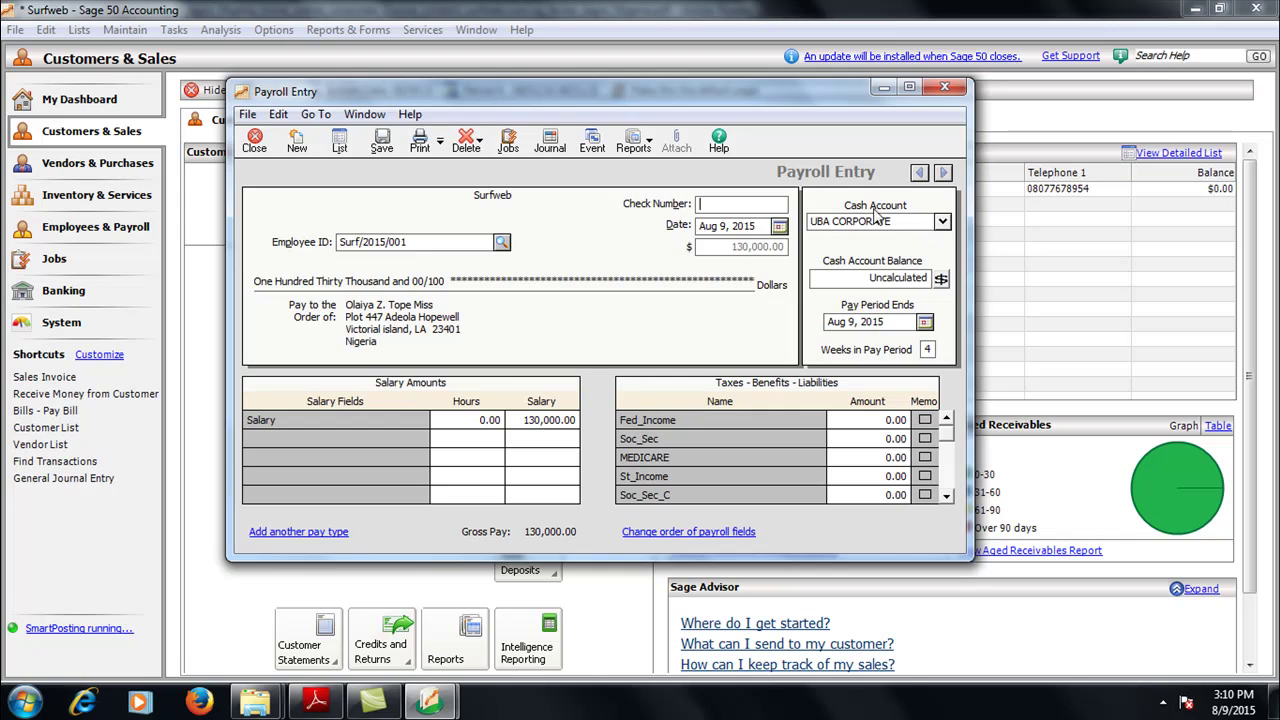
{"action": "left_click", "coordinate": [941, 279]}
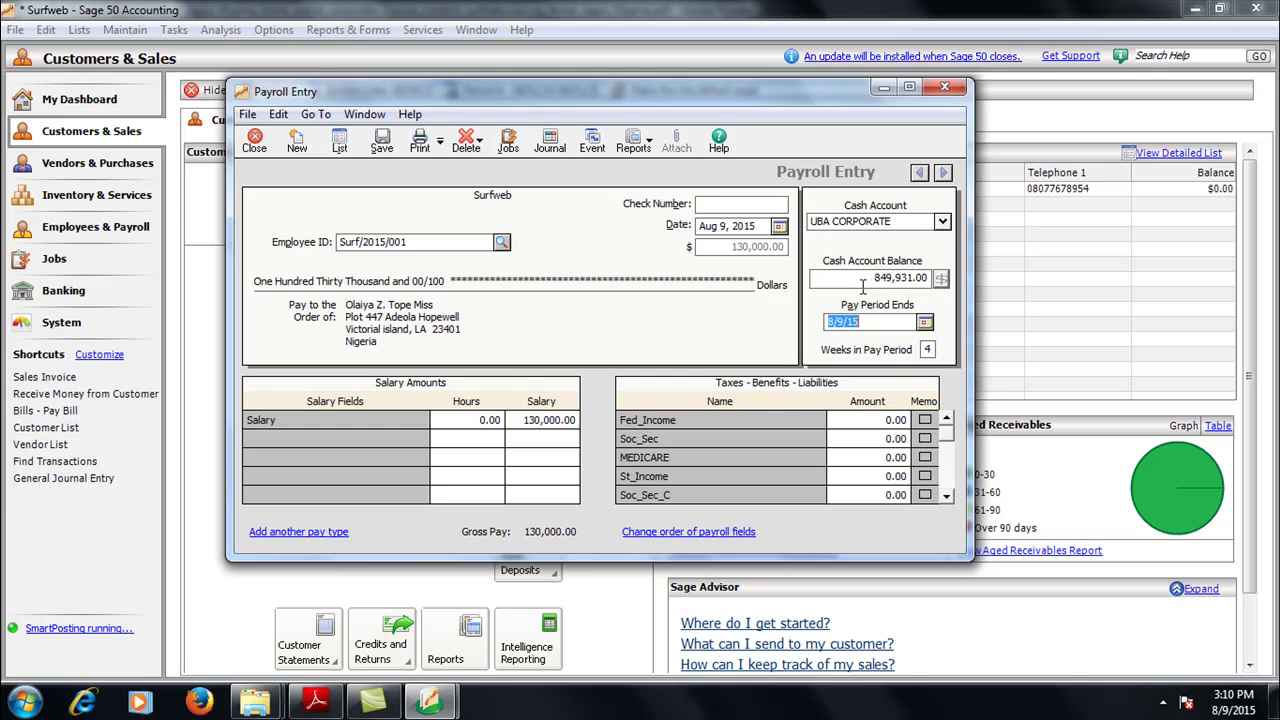
{"action": "left_click", "coordinate": [382, 140]}
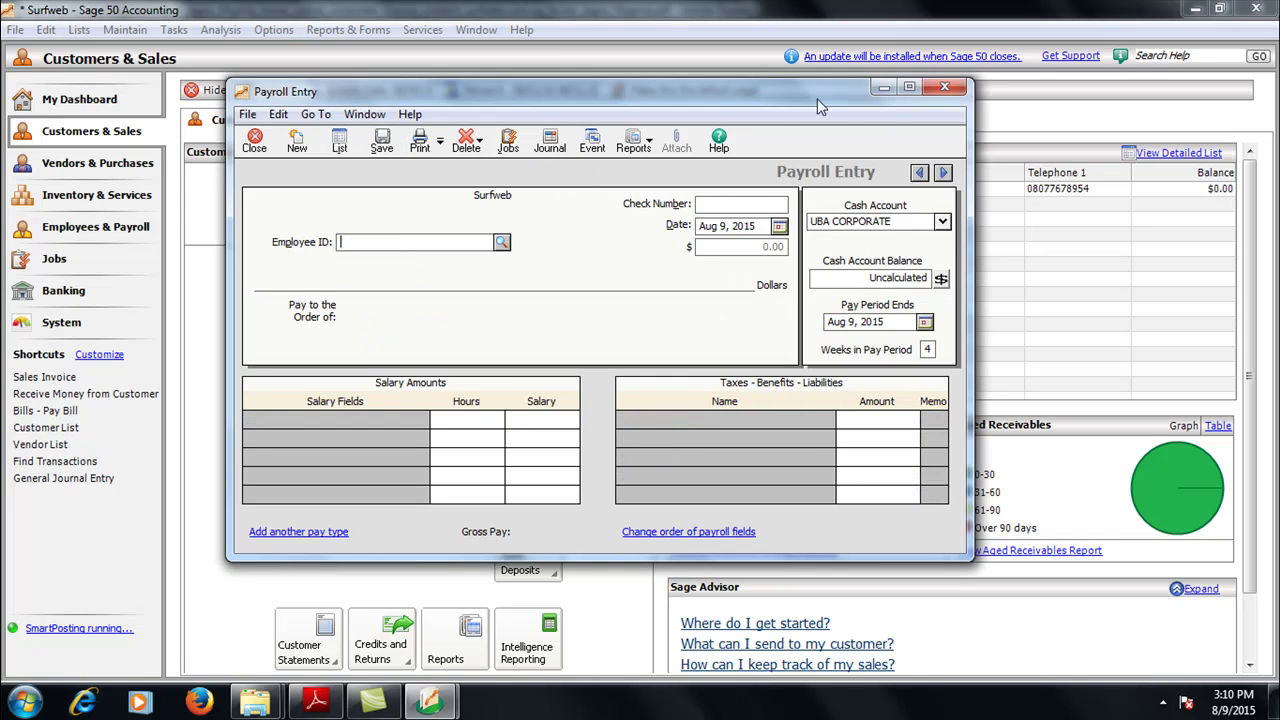
{"action": "left_click", "coordinate": [941, 88]}
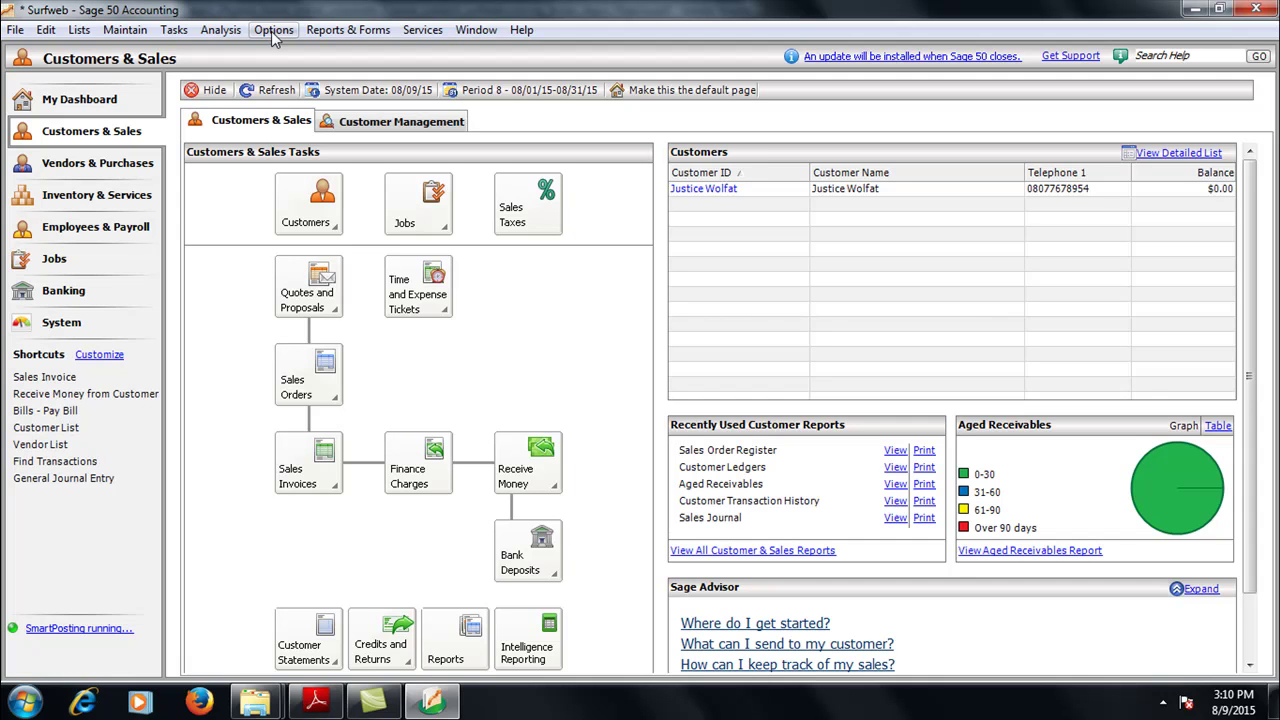
- Reopen Payroll Entry past the notices, check the employee lookup, and close the form
{"action": "left_click", "coordinate": [174, 30]}
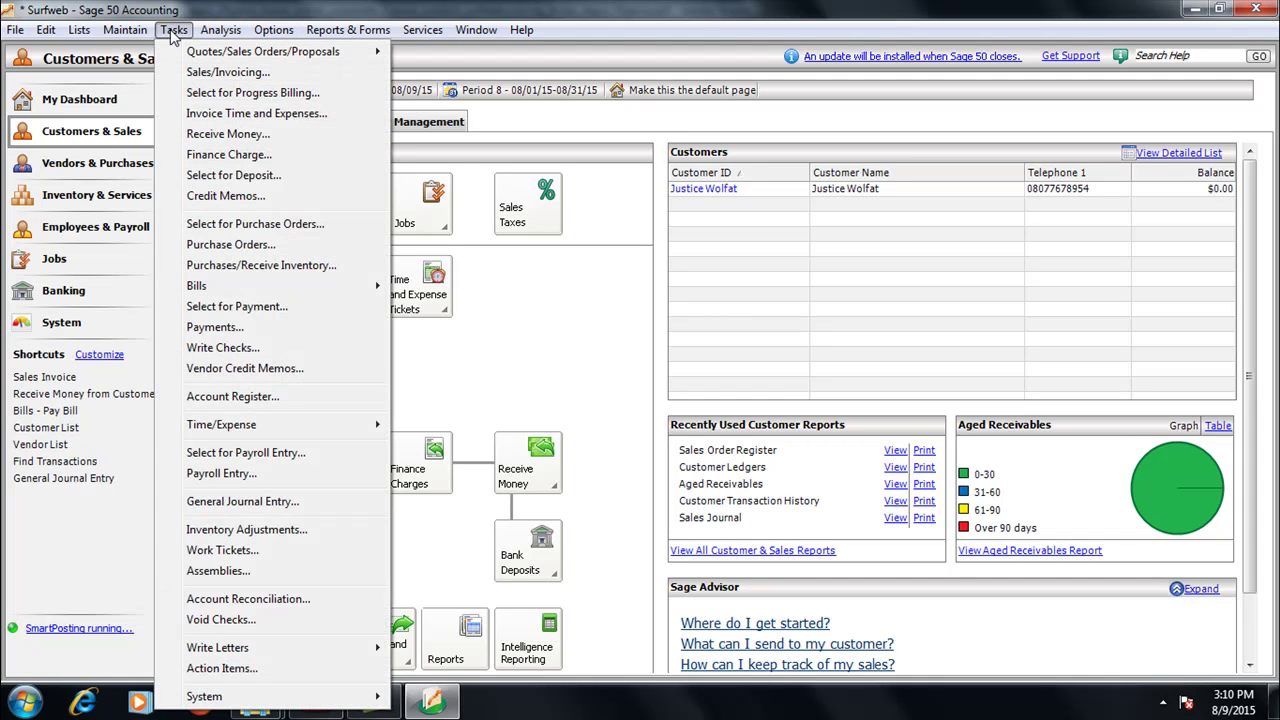
{"action": "left_click", "coordinate": [260, 473]}
{"action": "left_click", "coordinate": [641, 361]}
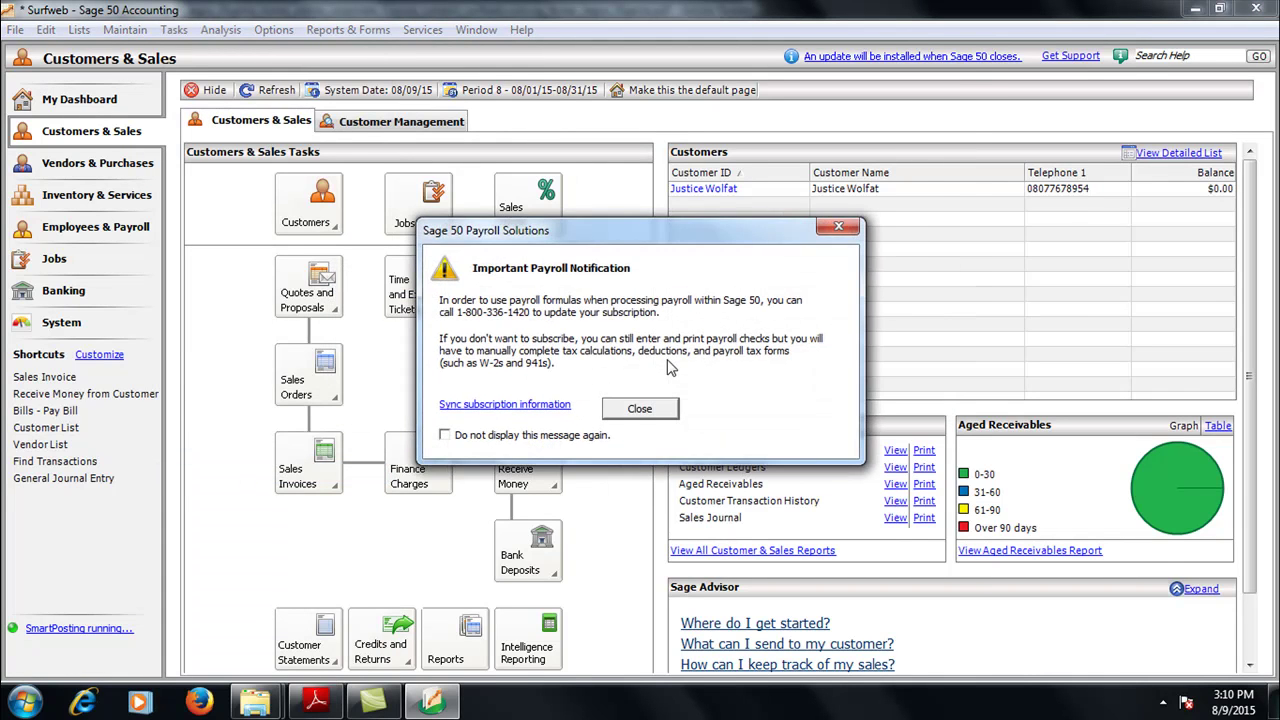
{"action": "left_click", "coordinate": [640, 415]}
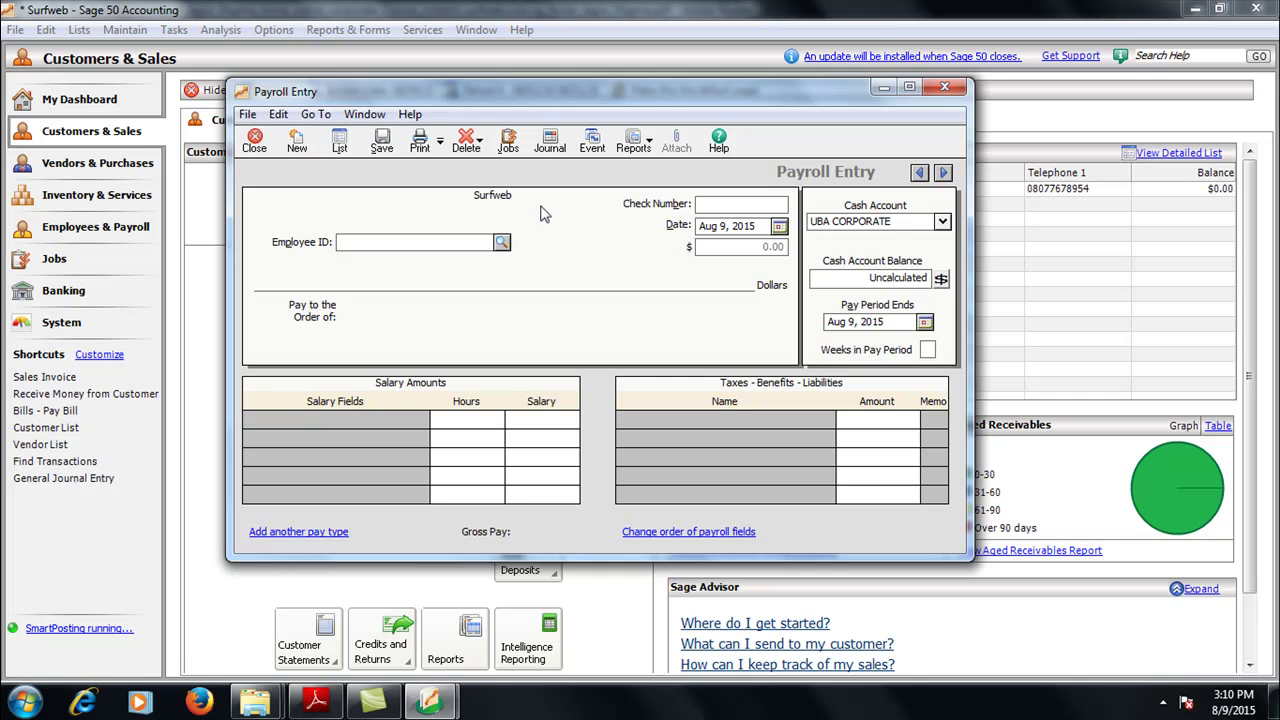
{"action": "left_click", "coordinate": [501, 242]}
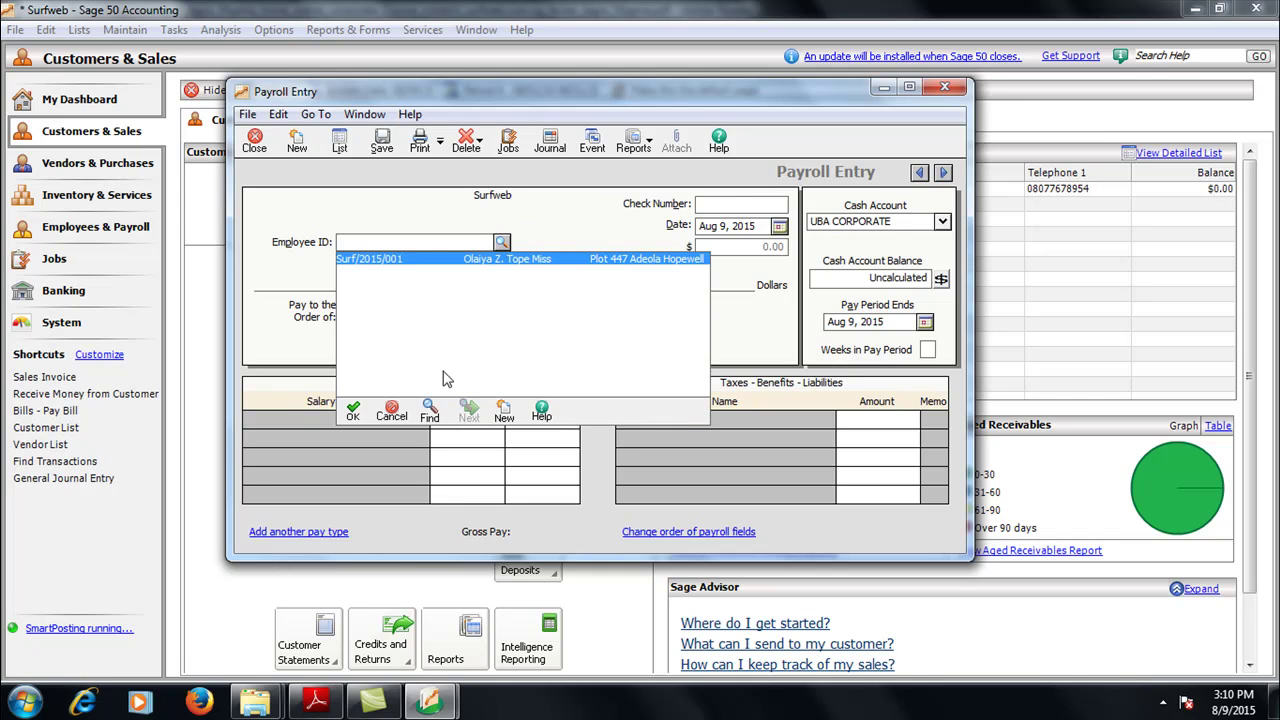
{"action": "left_click", "coordinate": [944, 87]}
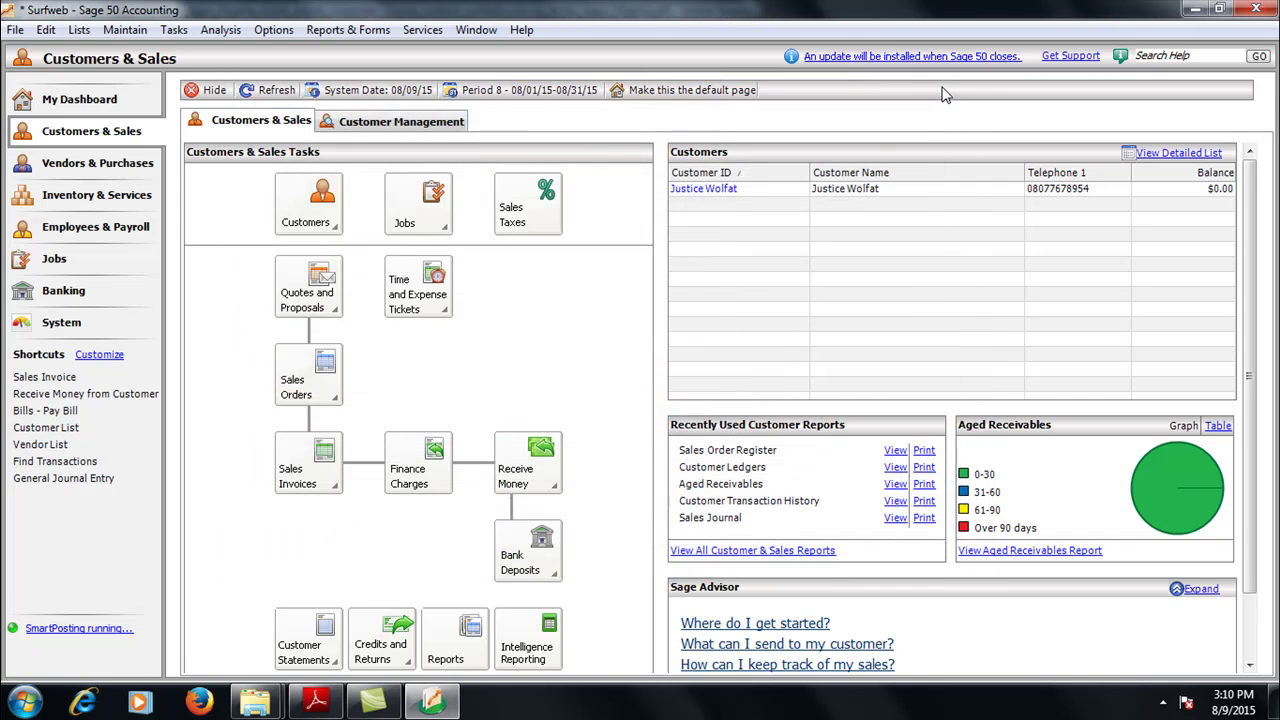
- Start Select for Payroll Entry and dismiss the first warning
{"action": "left_click", "coordinate": [174, 29]}
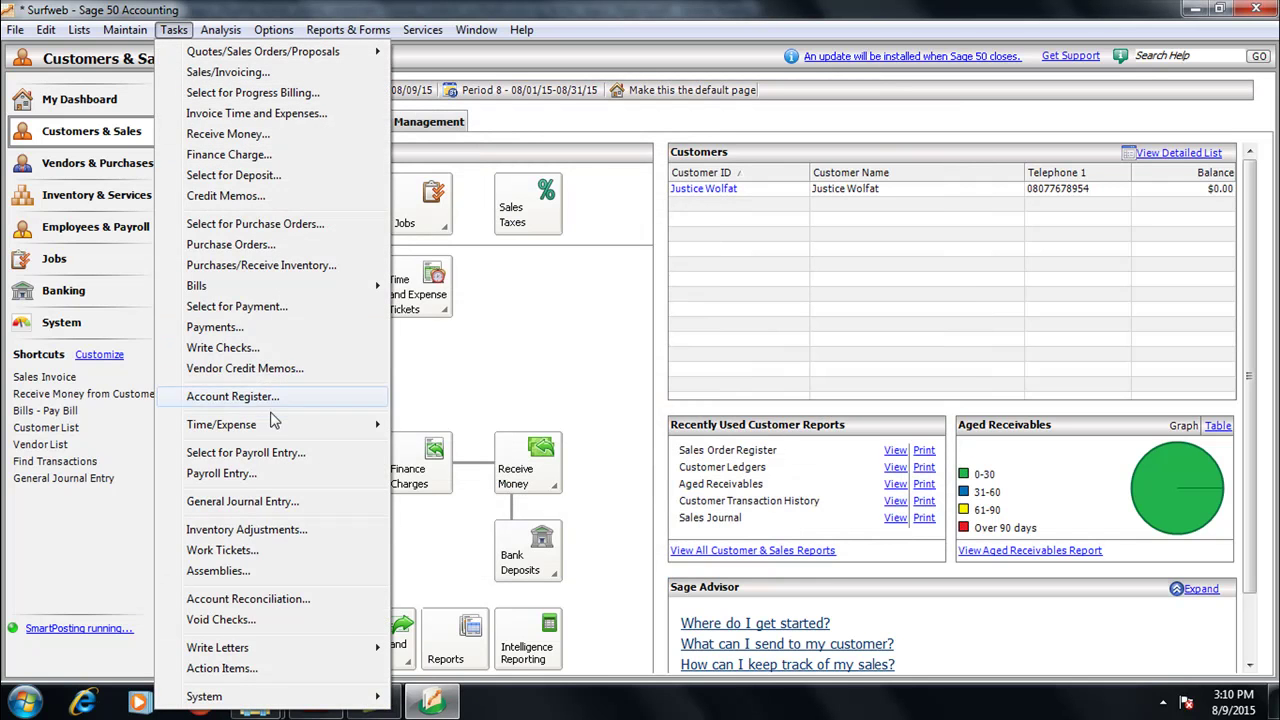
{"action": "left_click", "coordinate": [263, 456]}
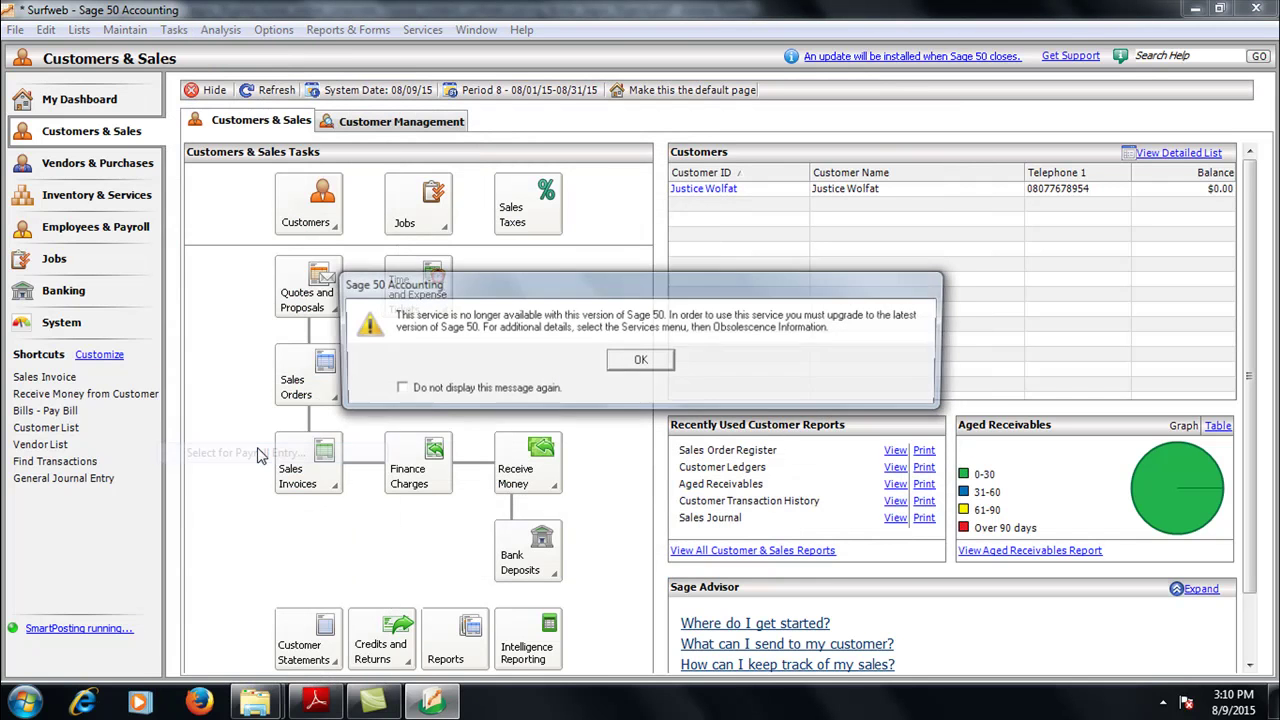
{"action": "left_click", "coordinate": [640, 361]}
- Set the employee filter's Employees option to Range
{"action": "left_click", "coordinate": [636, 413]}
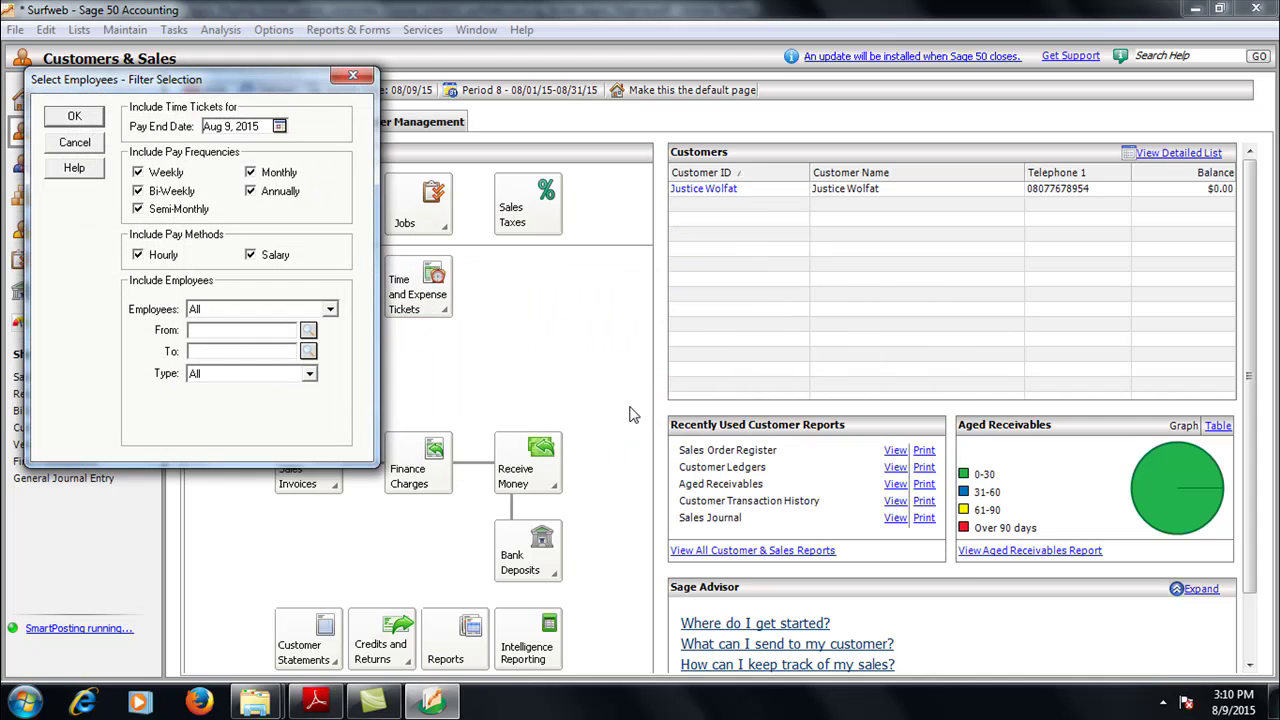
{"action": "right_click", "coordinate": [199, 86]}
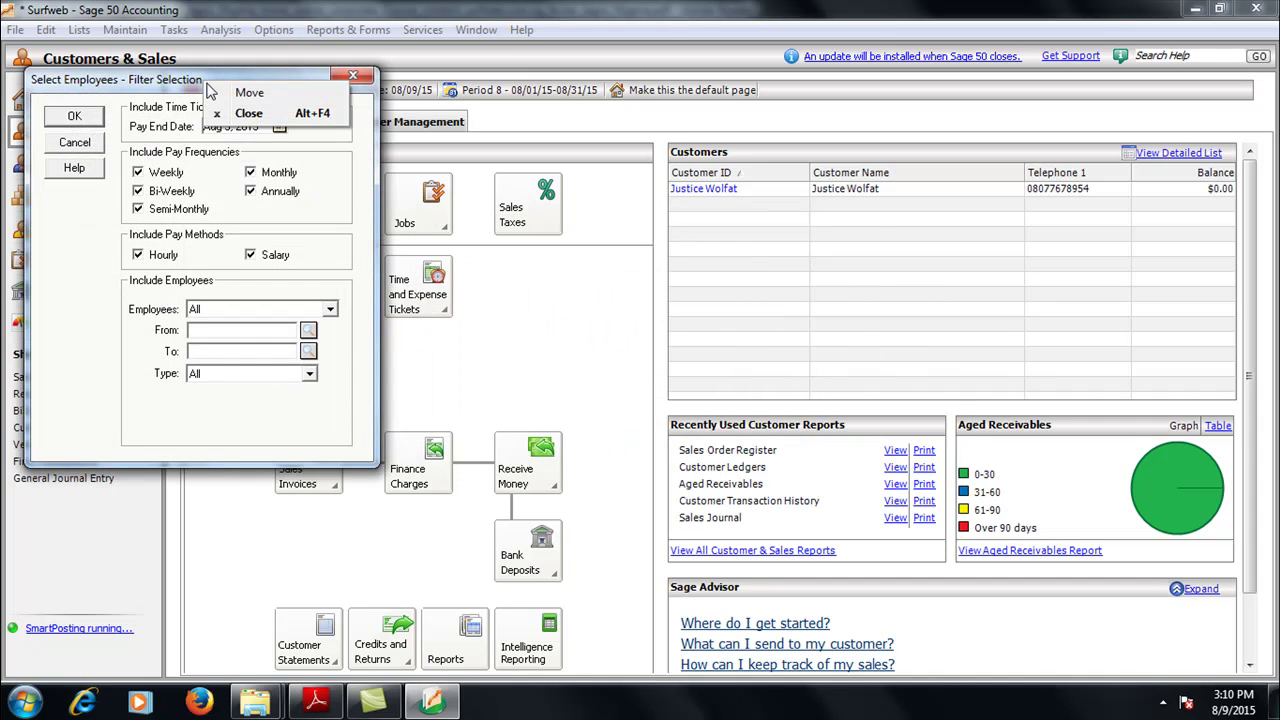
{"action": "left_click", "coordinate": [338, 288]}
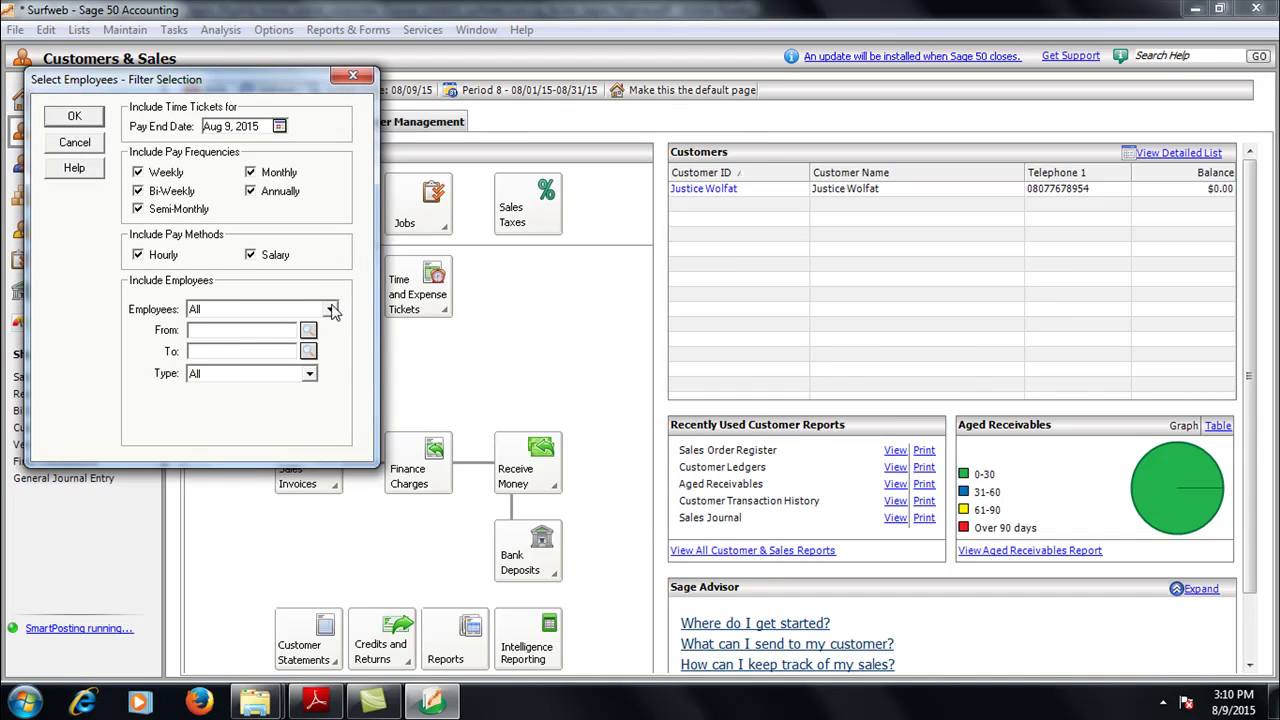
{"action": "left_click", "coordinate": [330, 309]}
{"action": "left_click", "coordinate": [260, 324]}
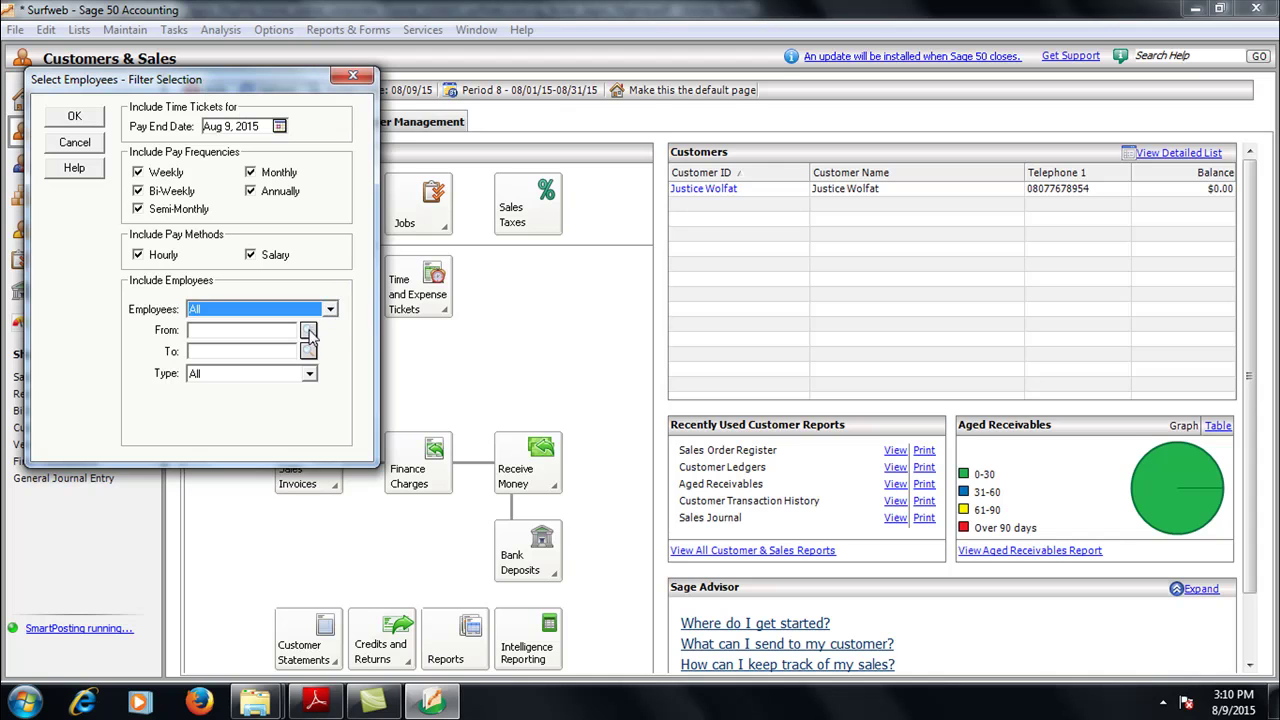
{"action": "left_click", "coordinate": [329, 311]}
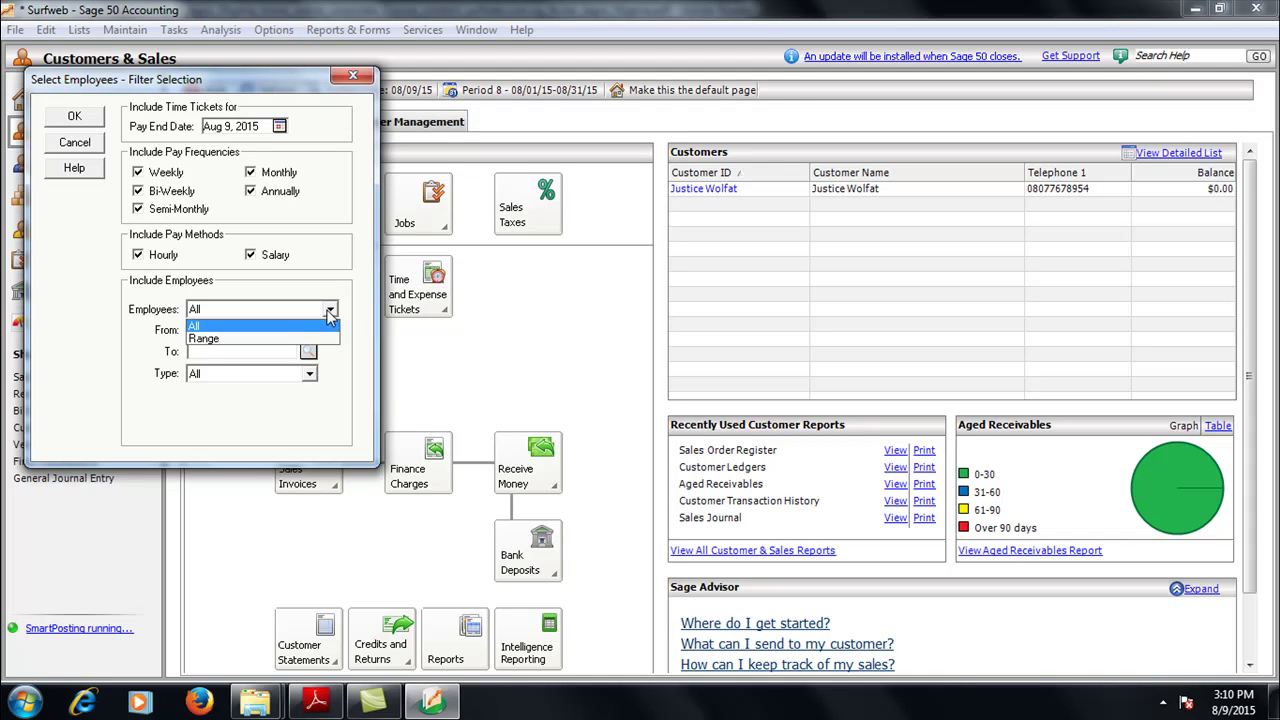
{"action": "left_click", "coordinate": [260, 338]}
- Set the range start to Surf/2015/001, then close the filter dialog
{"action": "left_click", "coordinate": [309, 331]}
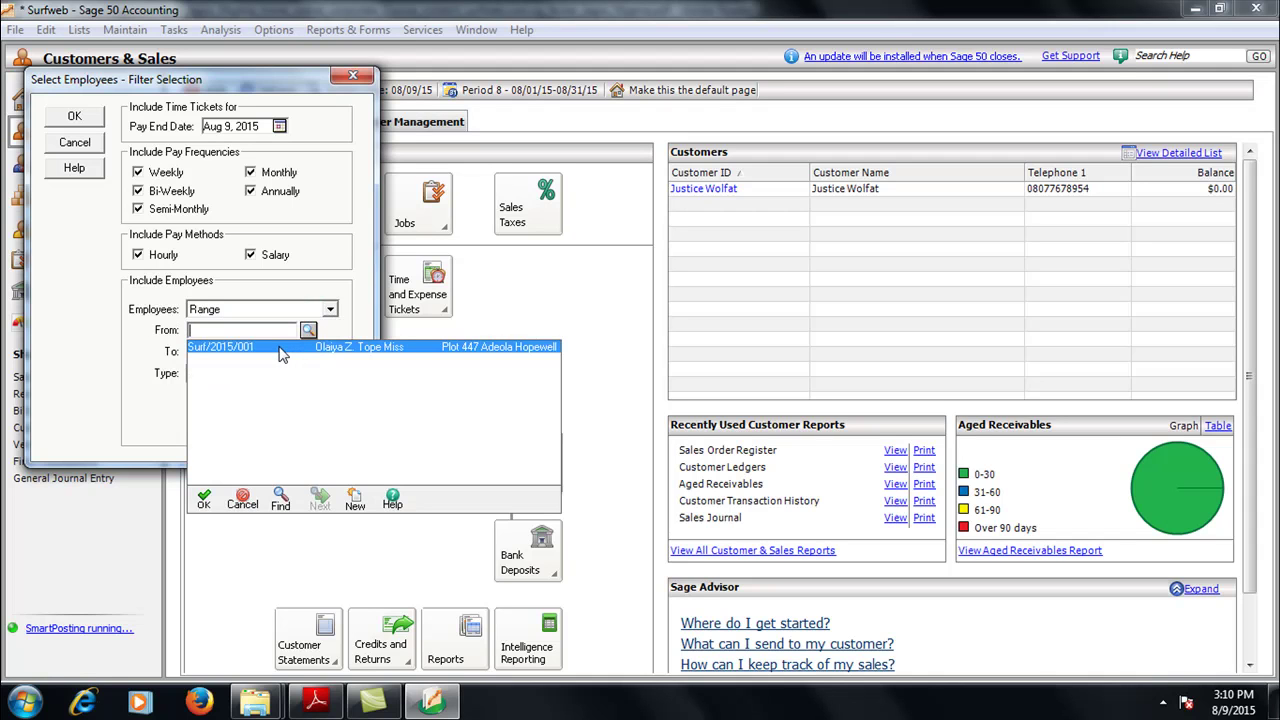
{"action": "double_click", "coordinate": [284, 347]}
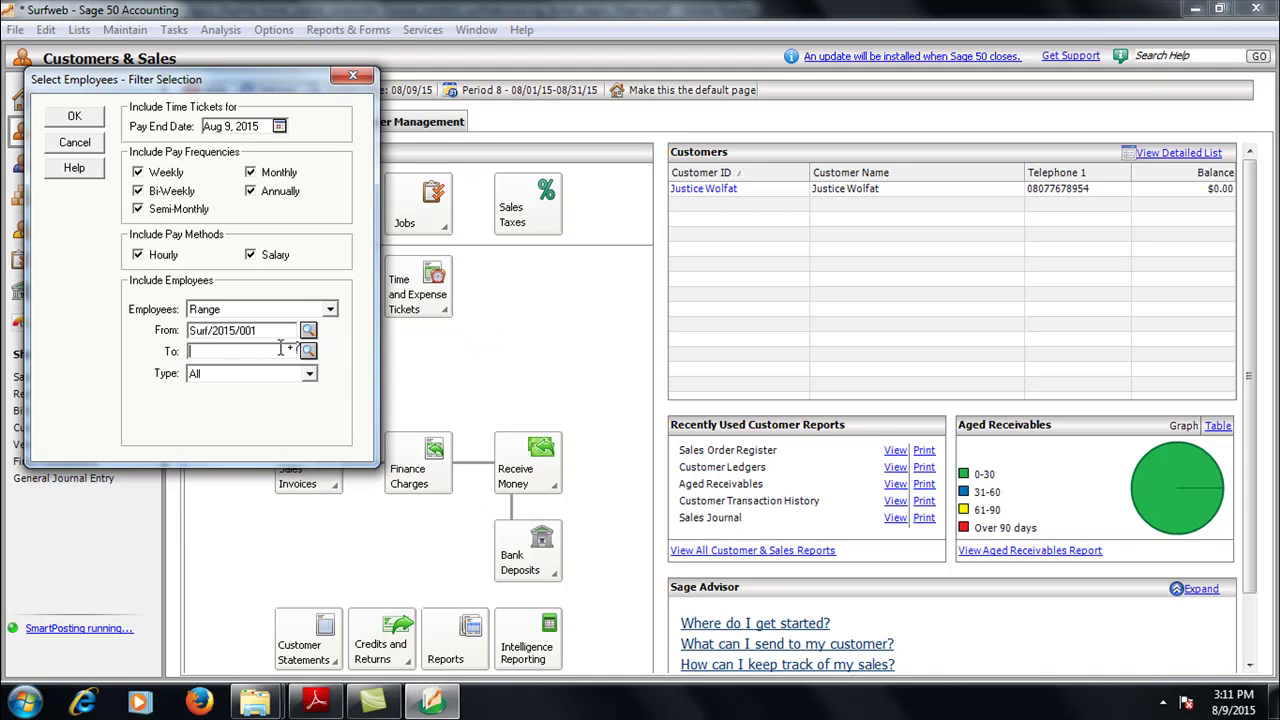
{"action": "left_click", "coordinate": [308, 351]}
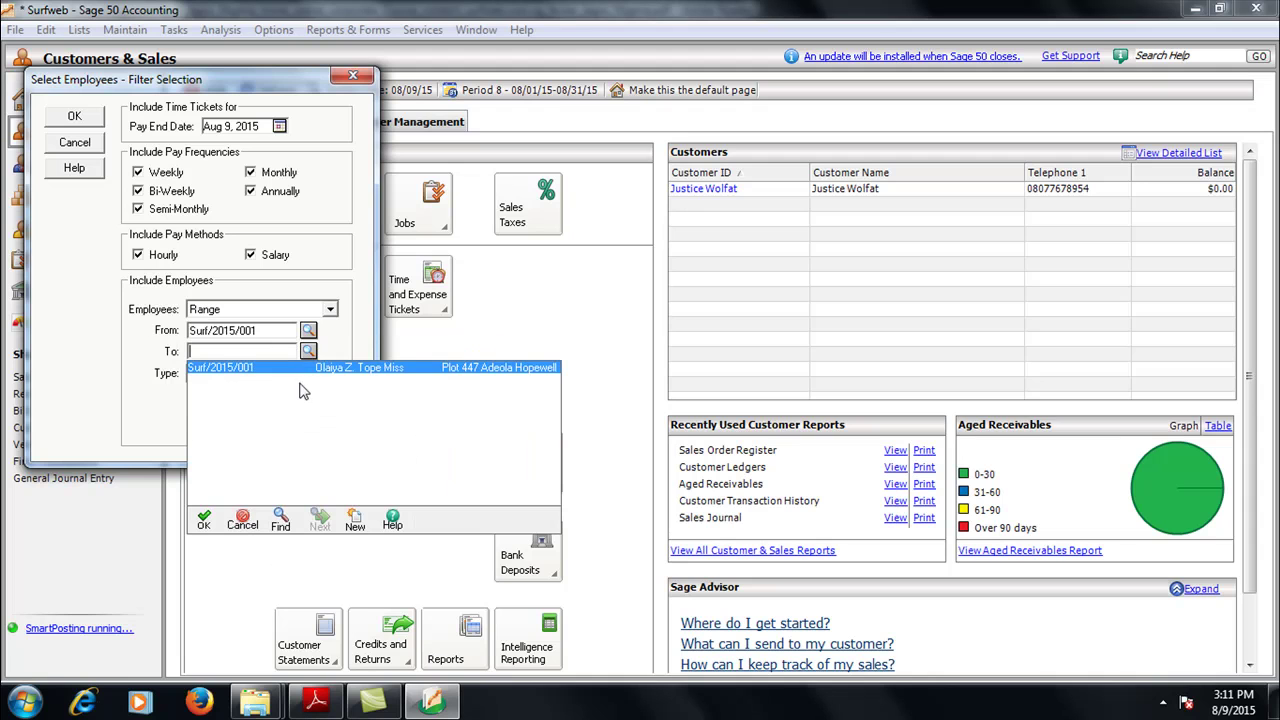
{"action": "left_click", "coordinate": [308, 330]}
{"action": "left_click", "coordinate": [309, 330]}
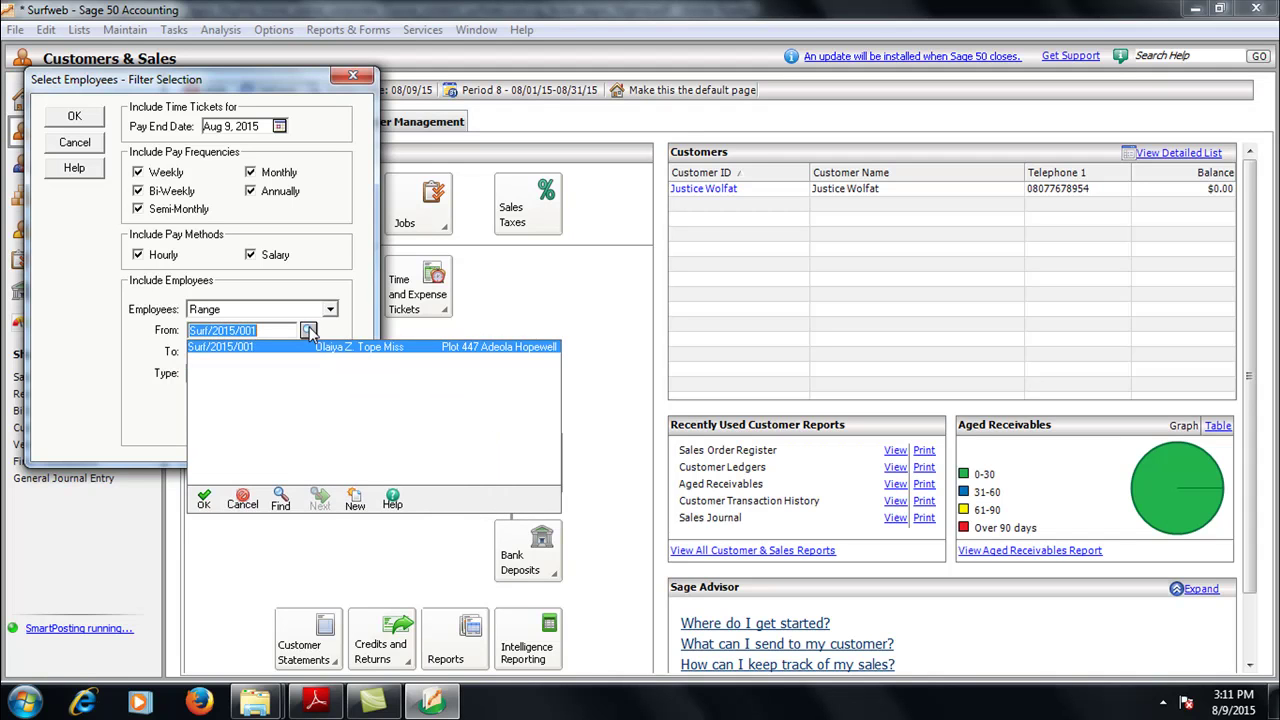
{"action": "left_click", "coordinate": [352, 79]}
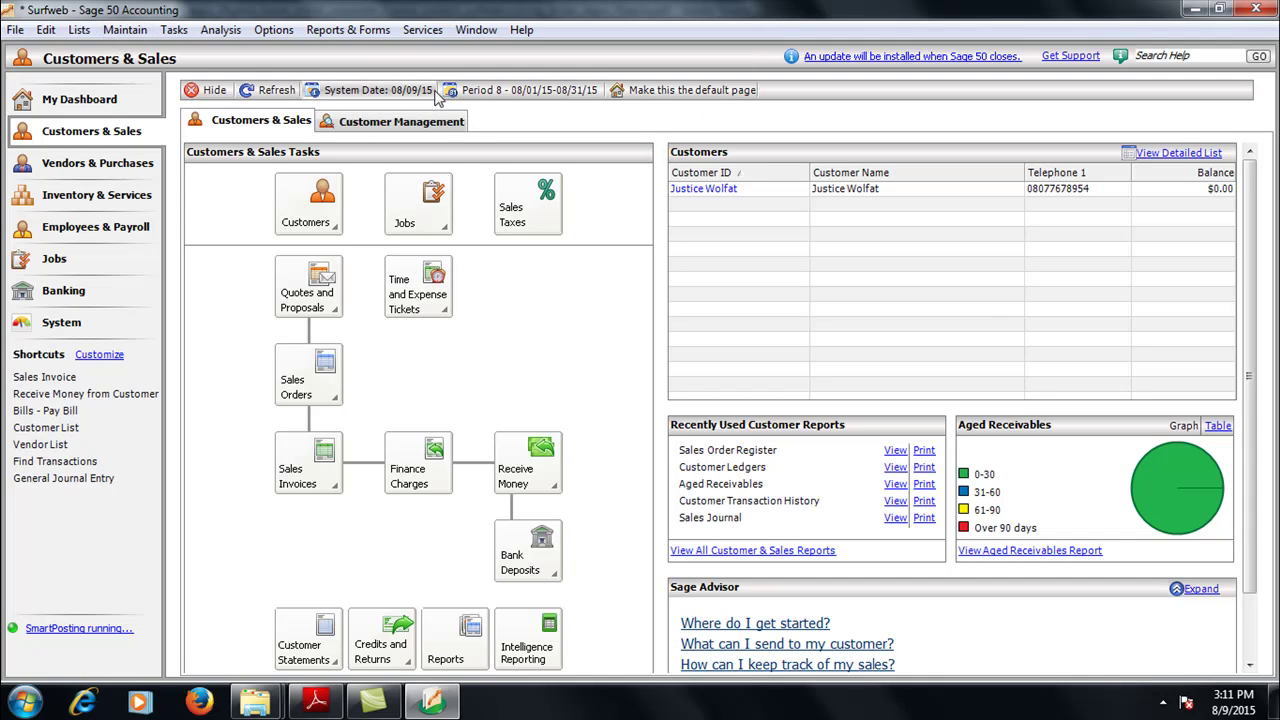
- Under Financial Statements, choose the <Standard> Balance Sheet report
{"action": "left_click", "coordinate": [348, 29]}
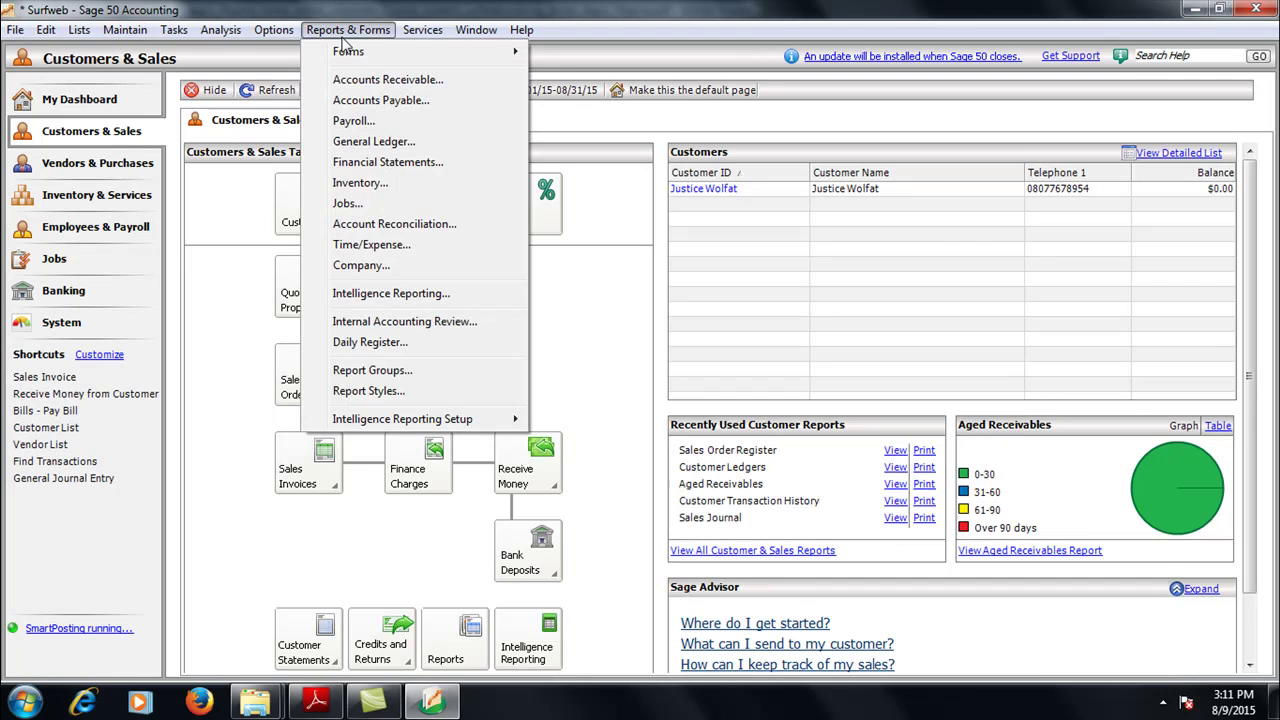
{"action": "left_click", "coordinate": [388, 162]}
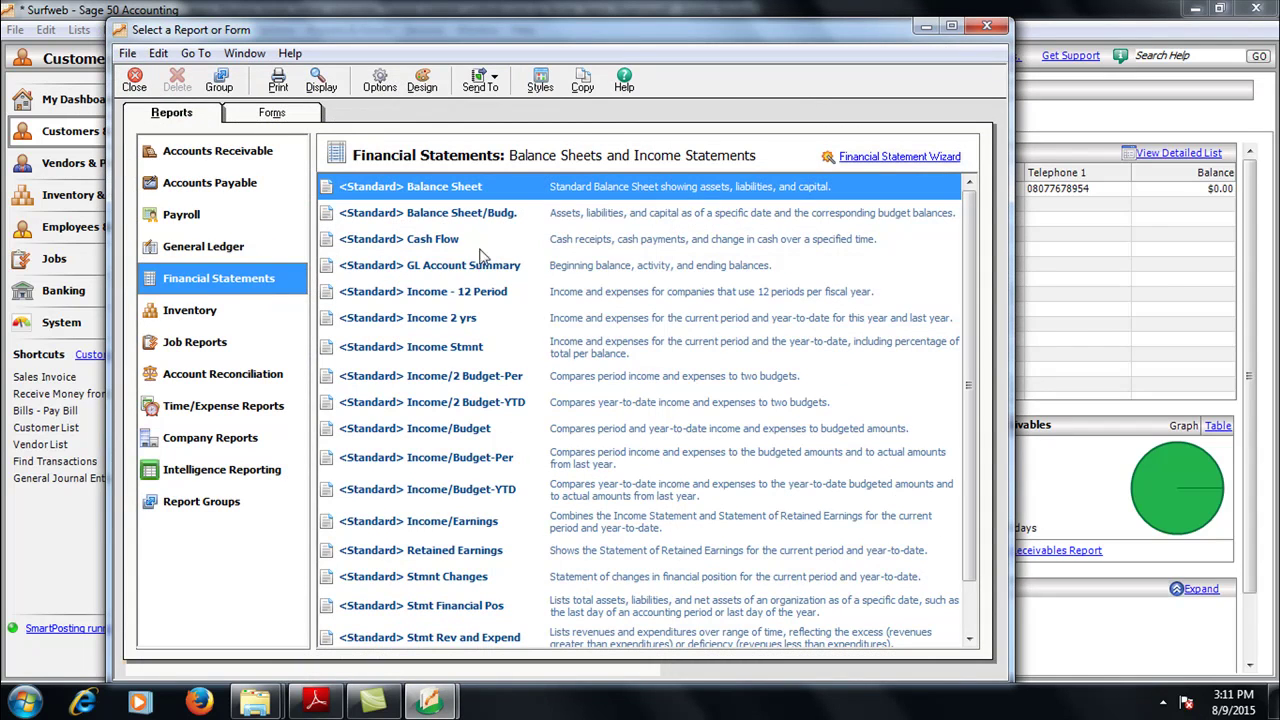
{"action": "double_click", "coordinate": [412, 187]}
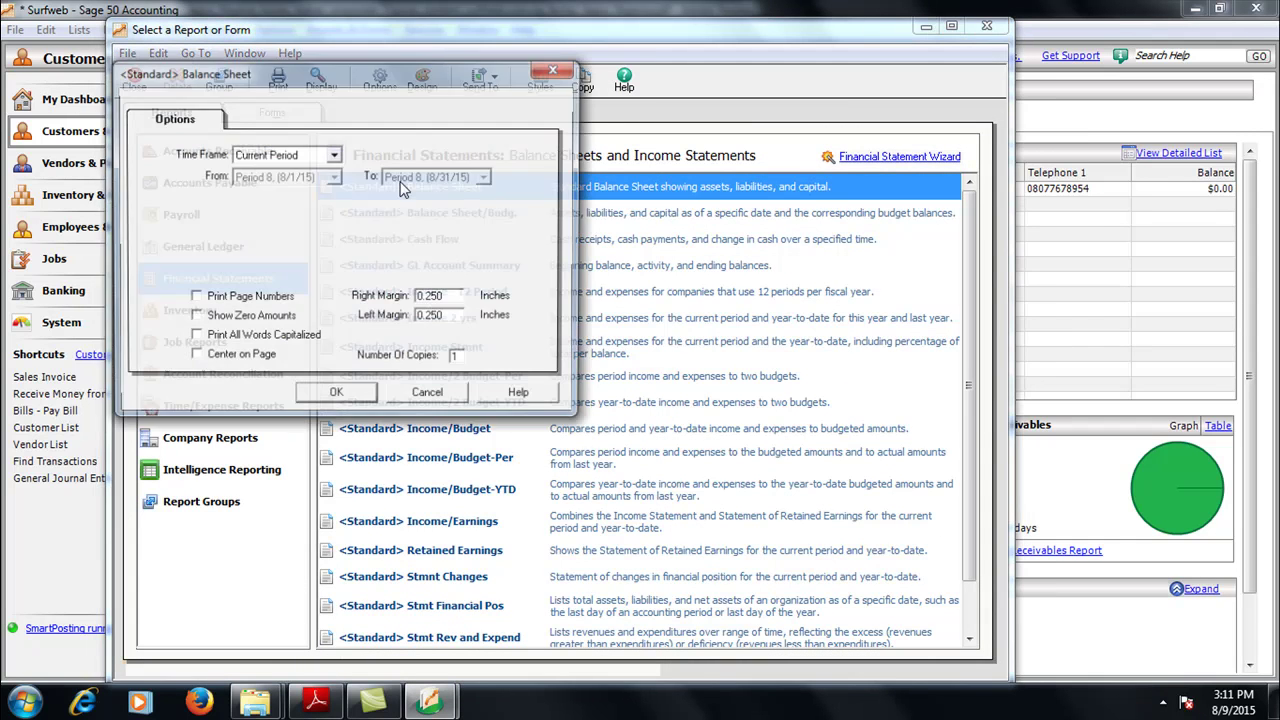
- Show the Balance Sheet, drill into UBA CORPORATE's ledger, and open the 130,000.00 payroll row
{"action": "left_click", "coordinate": [340, 396]}
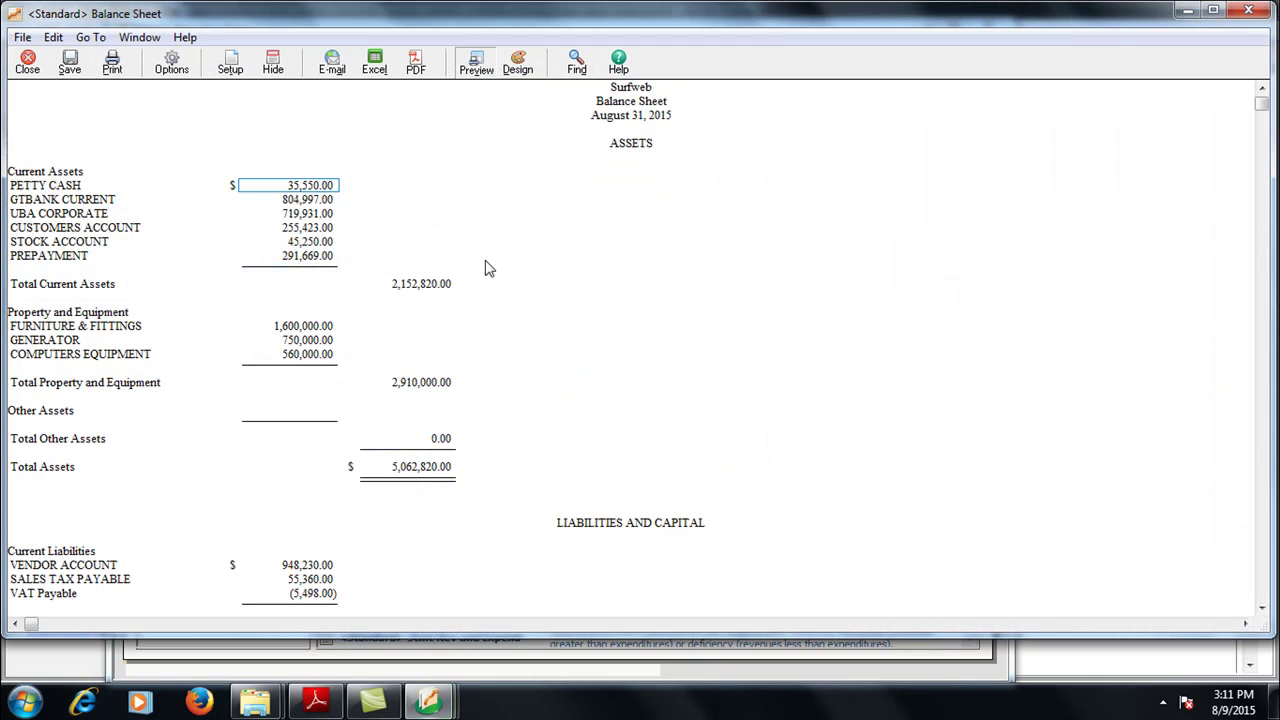
{"action": "double_click", "coordinate": [318, 213]}
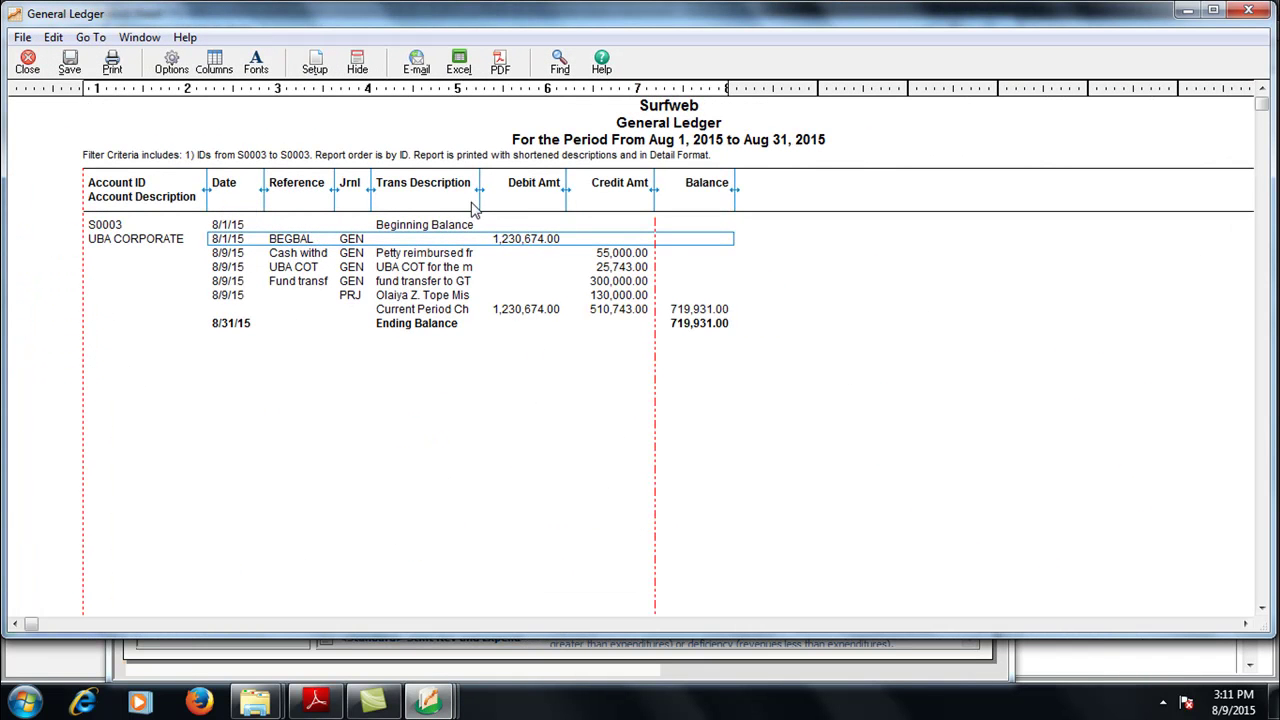
{"action": "left_click", "coordinate": [435, 295]}
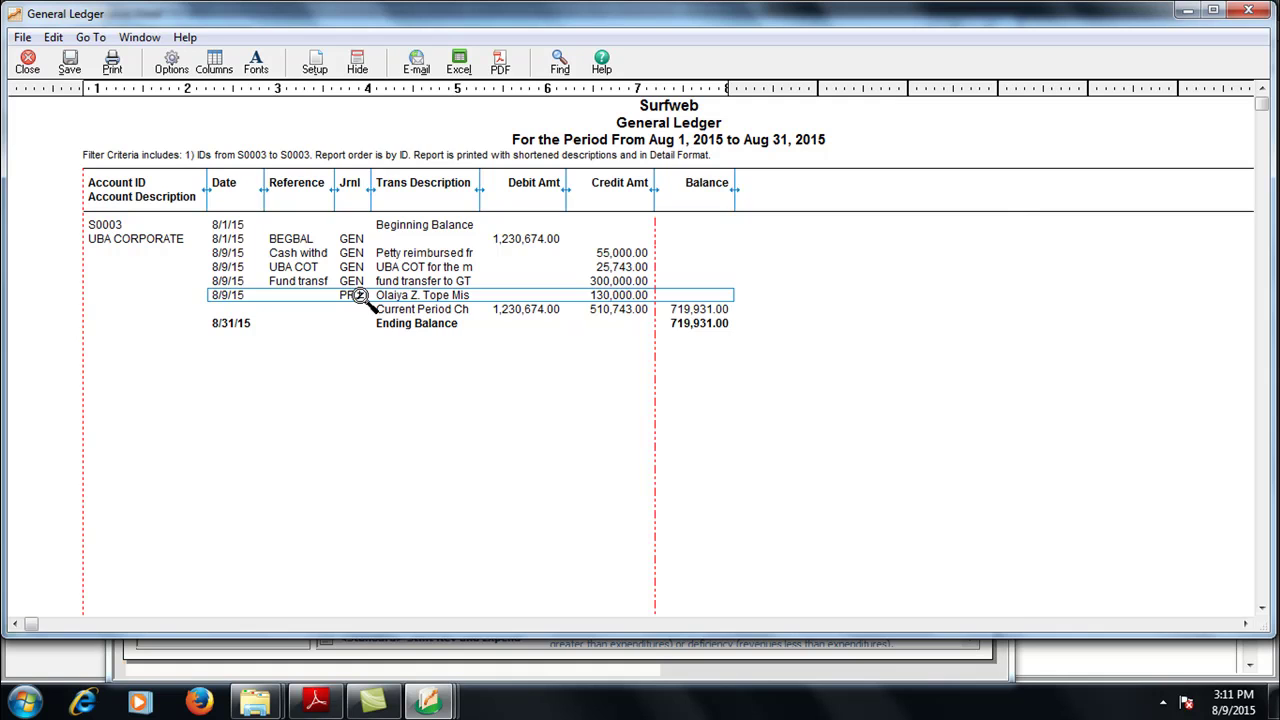
{"action": "double_click", "coordinate": [360, 297]}
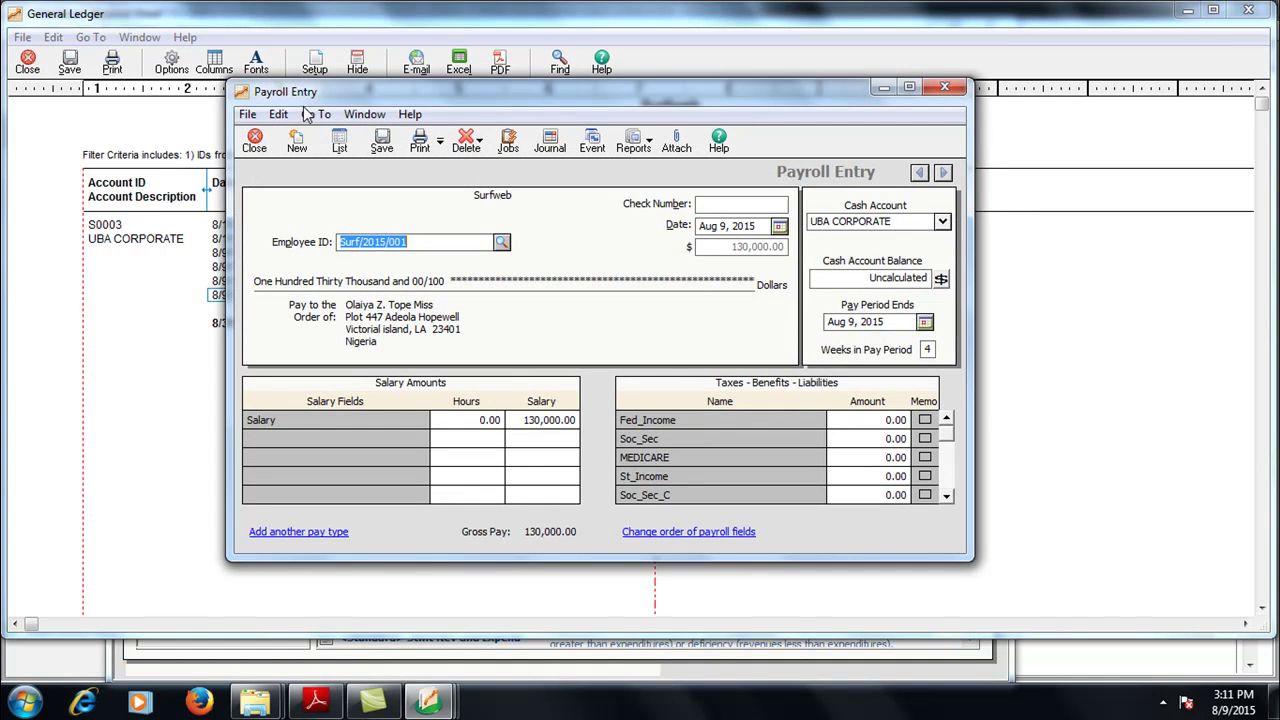
- Preview and zoom the 130,000.00 Surf/2015/001 paycheck, then close it and the payroll entry
{"action": "left_click", "coordinate": [442, 147]}
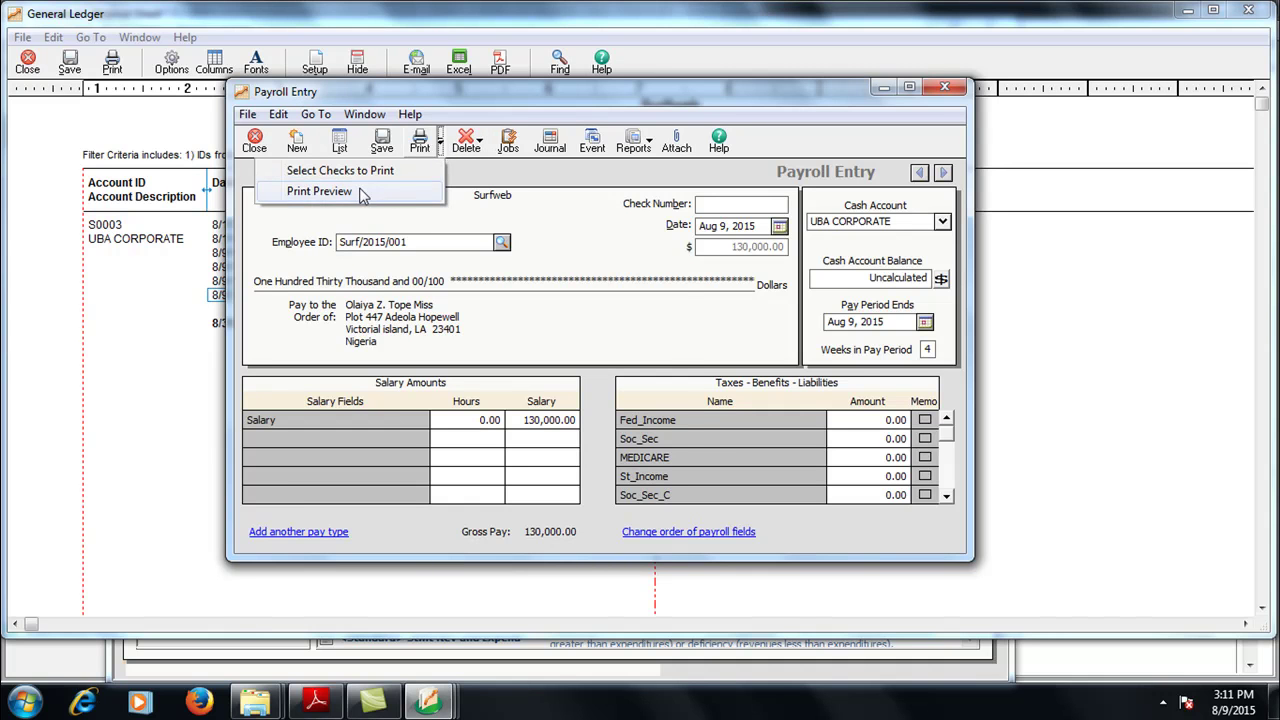
{"action": "left_click", "coordinate": [320, 191]}
{"action": "left_click", "coordinate": [643, 189]}
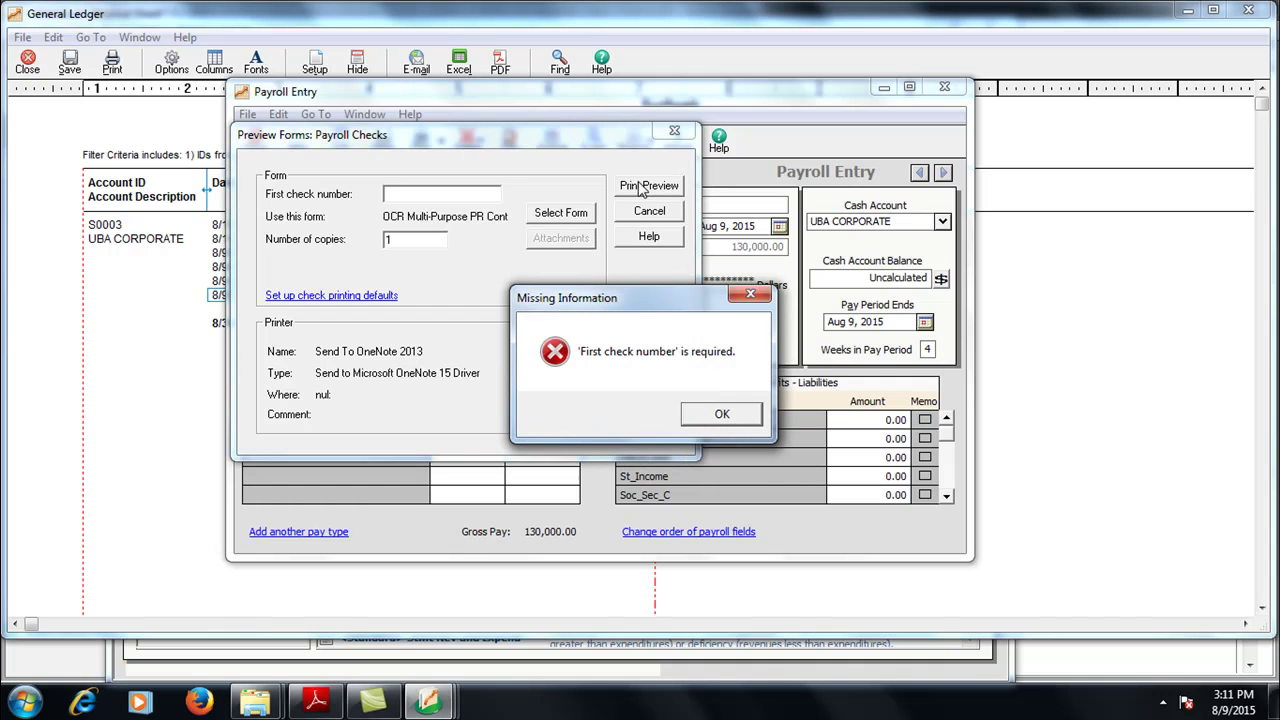
{"action": "left_click", "coordinate": [721, 414]}
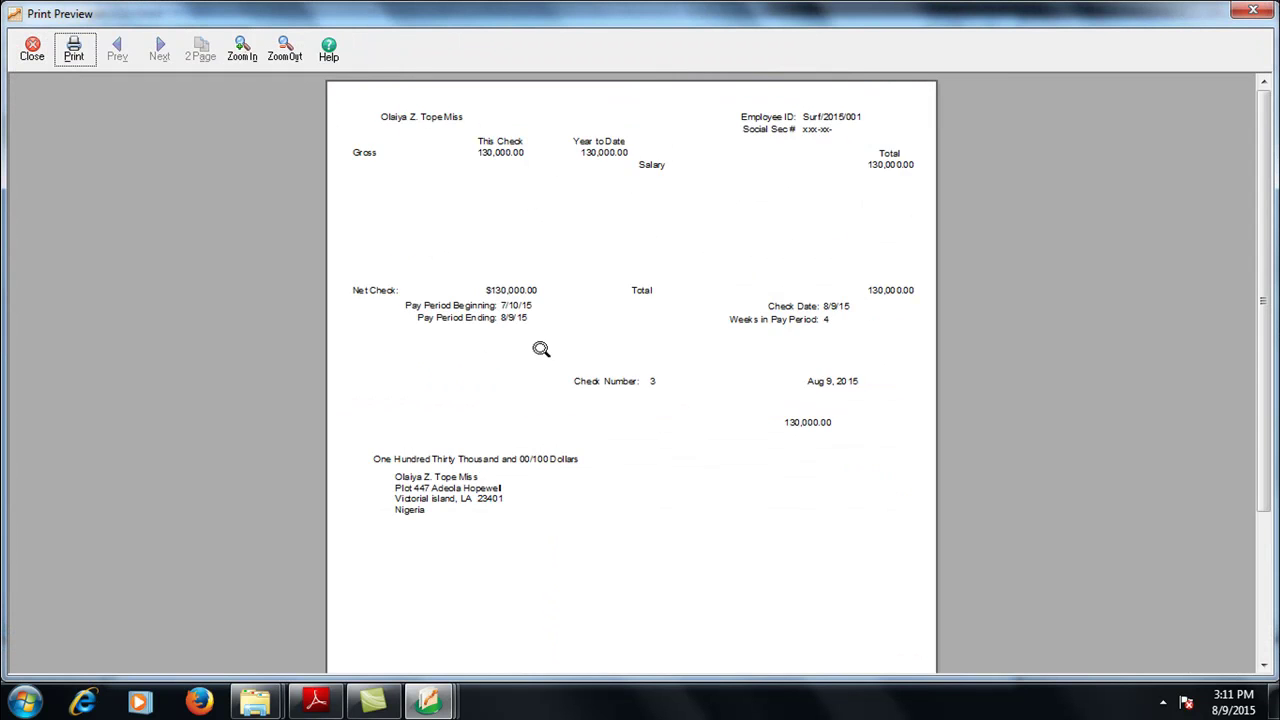
{"action": "left_click", "coordinate": [542, 349]}
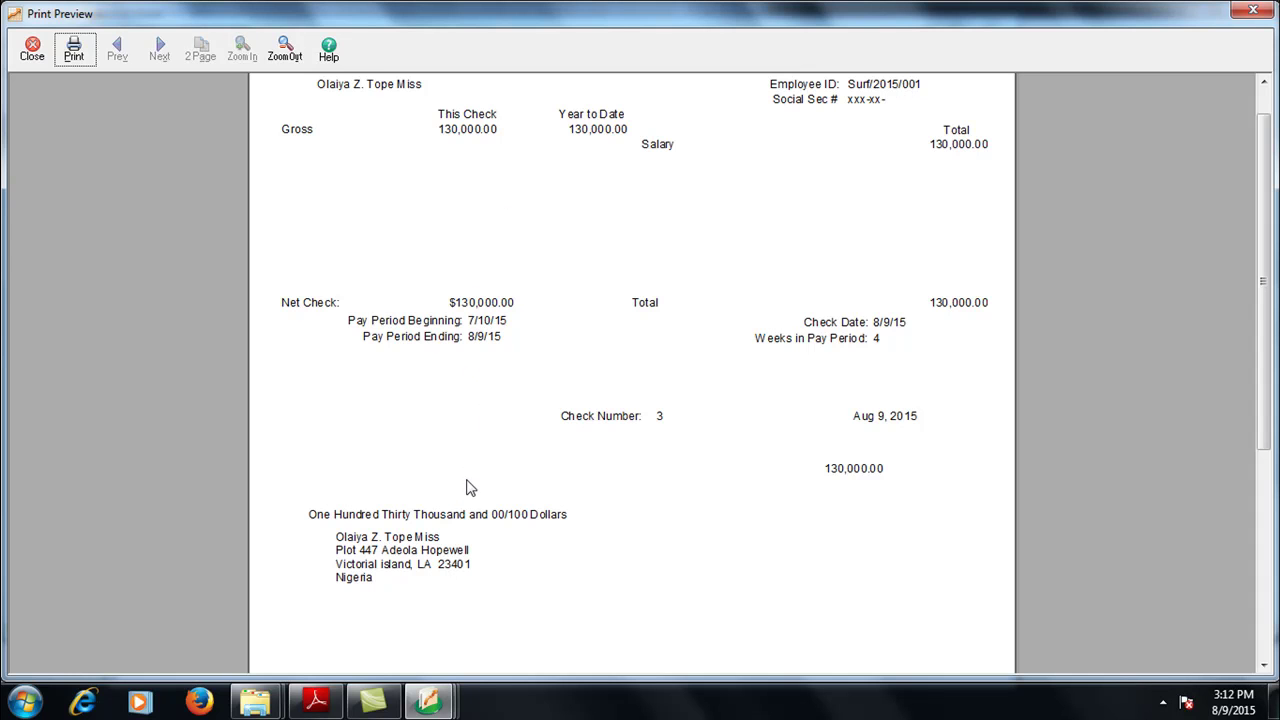
{"action": "left_click", "coordinate": [32, 48]}
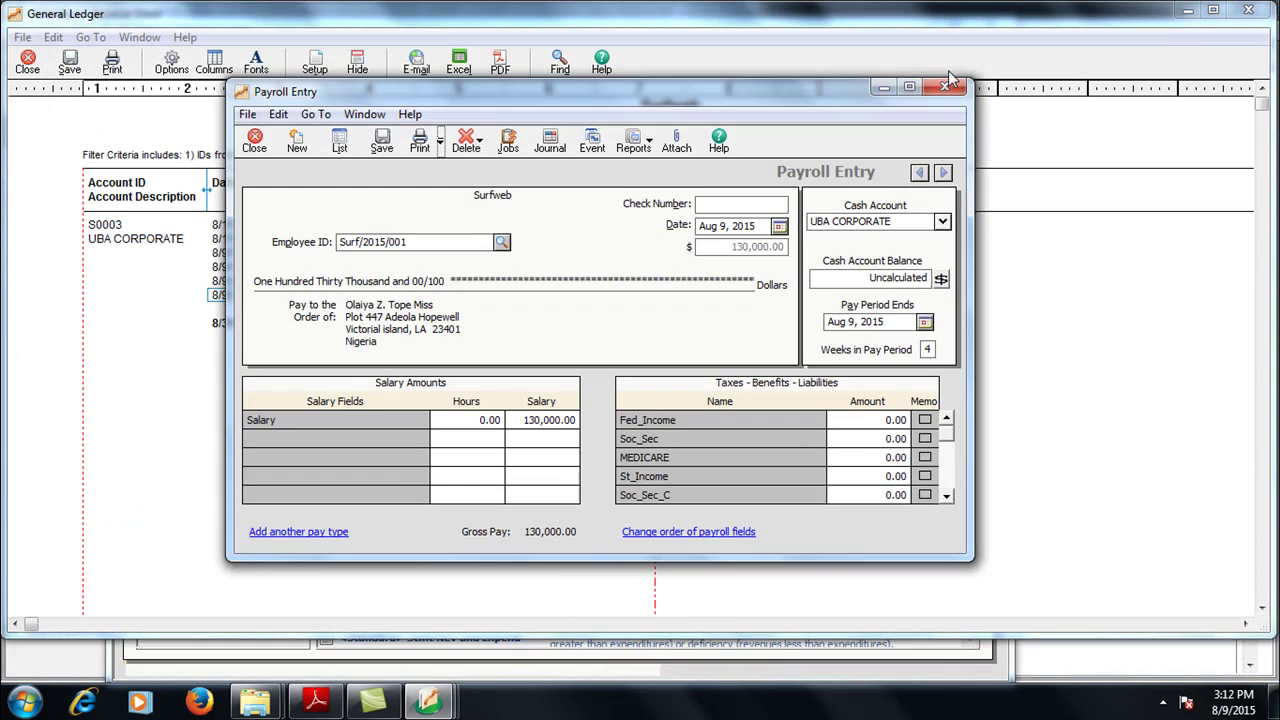
{"action": "left_click", "coordinate": [948, 88]}
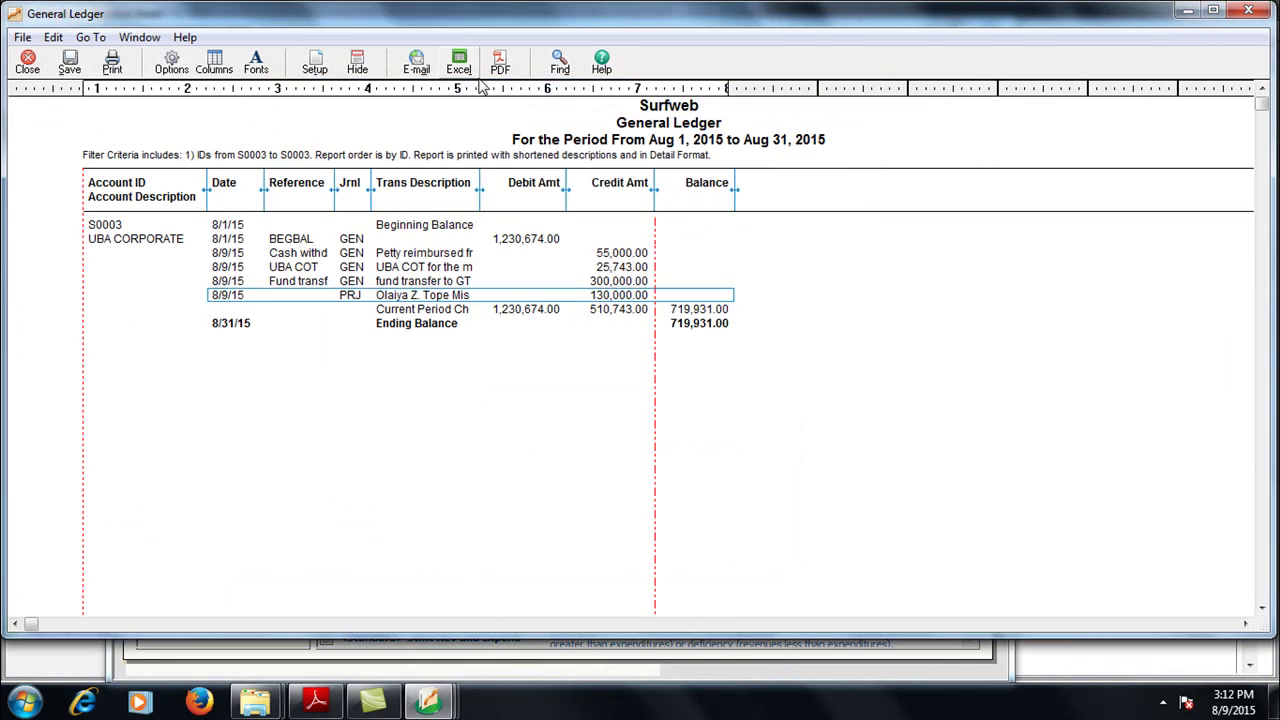
{"action": "left_click", "coordinate": [27, 62]}
{"action": "left_click", "coordinate": [27, 62]}
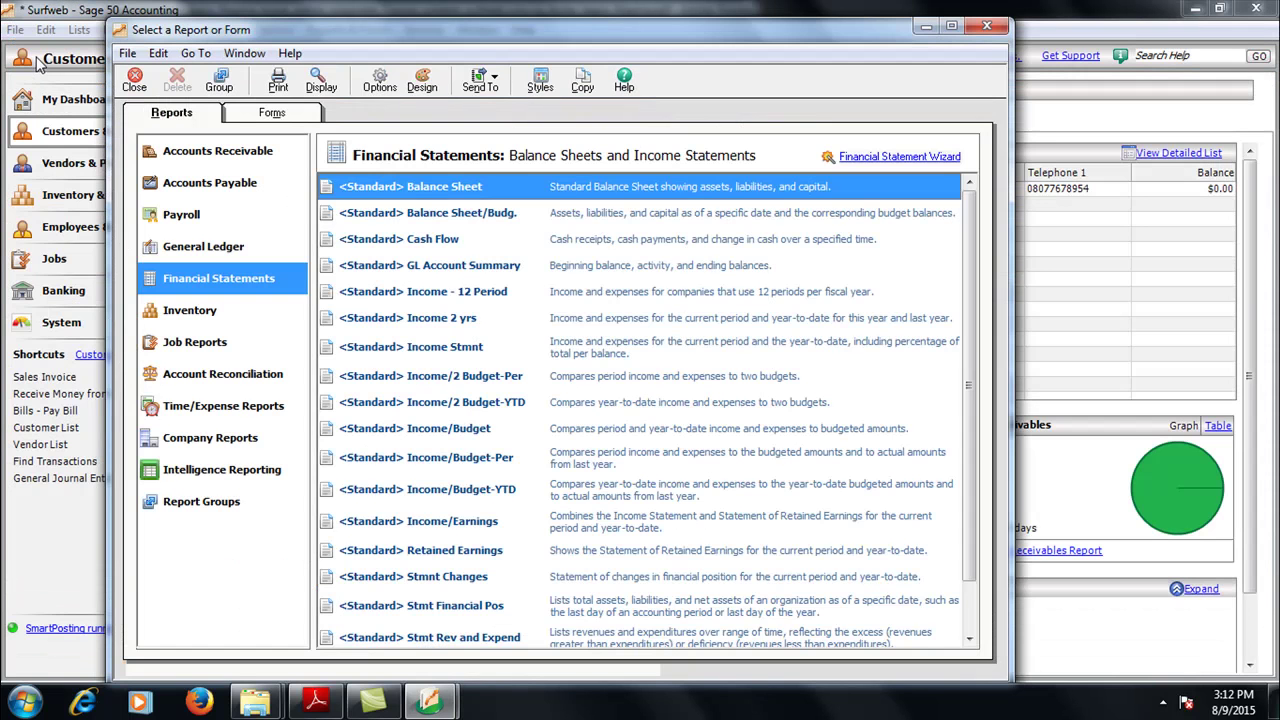
{"action": "left_click", "coordinate": [134, 80]}
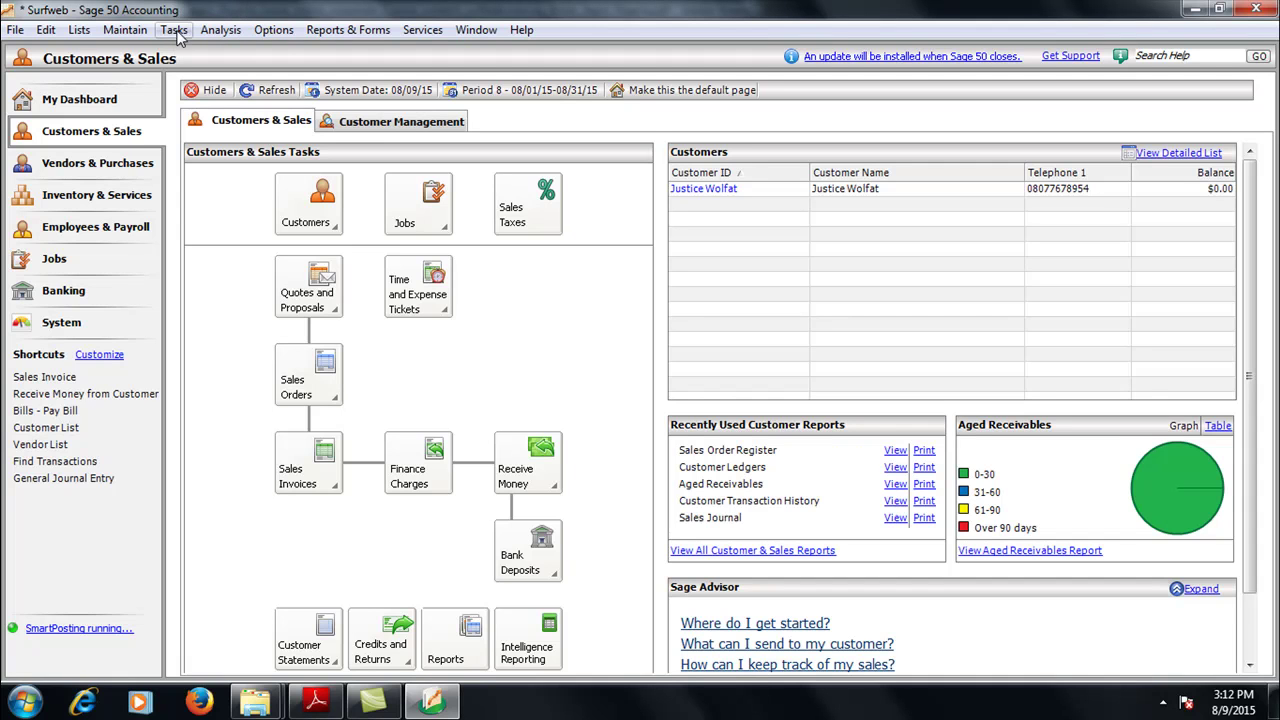
{"action": "left_click", "coordinate": [175, 30]}
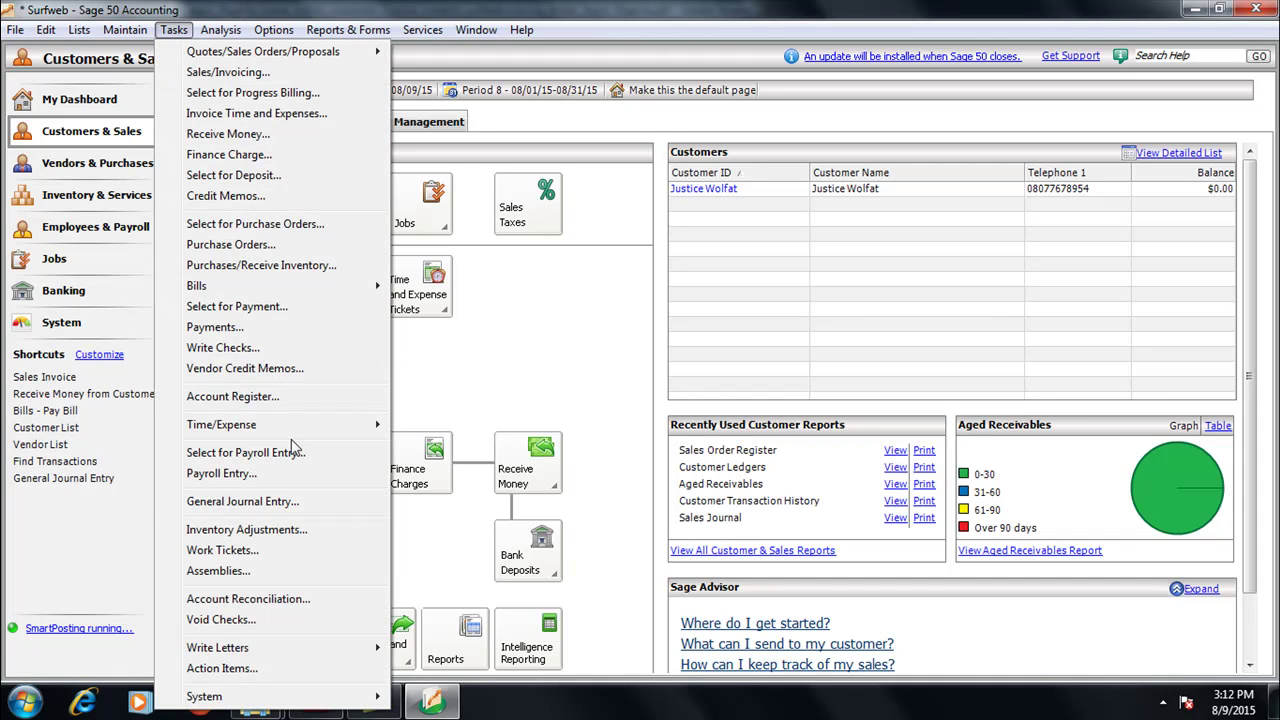
{"action": "left_click", "coordinate": [243, 501]}
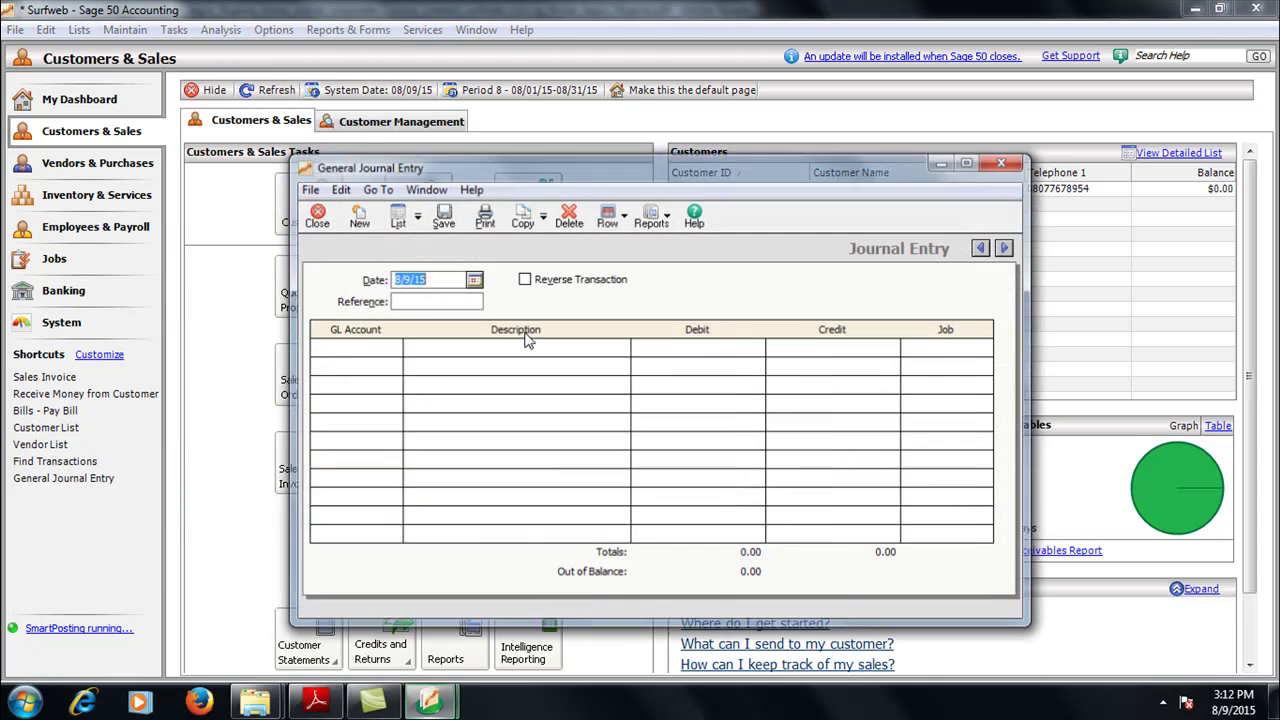
{"action": "left_click", "coordinate": [435, 301]}
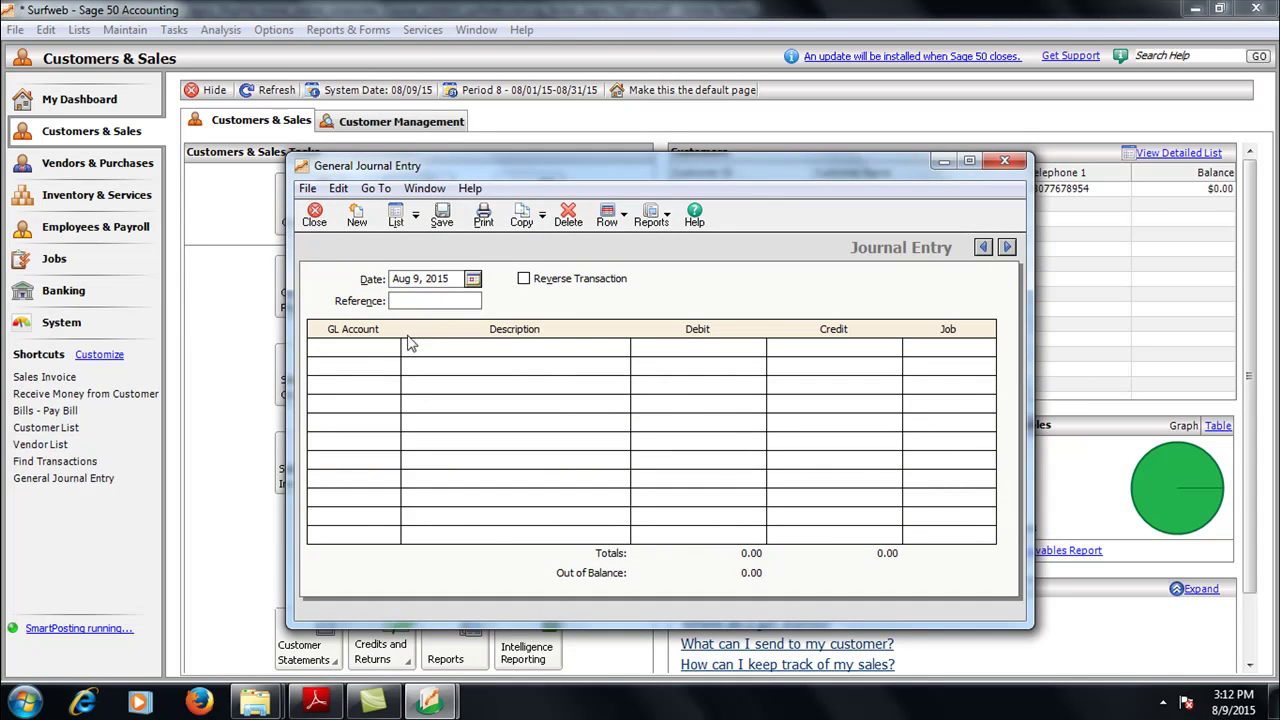
{"action": "left_click", "coordinate": [350, 347]}
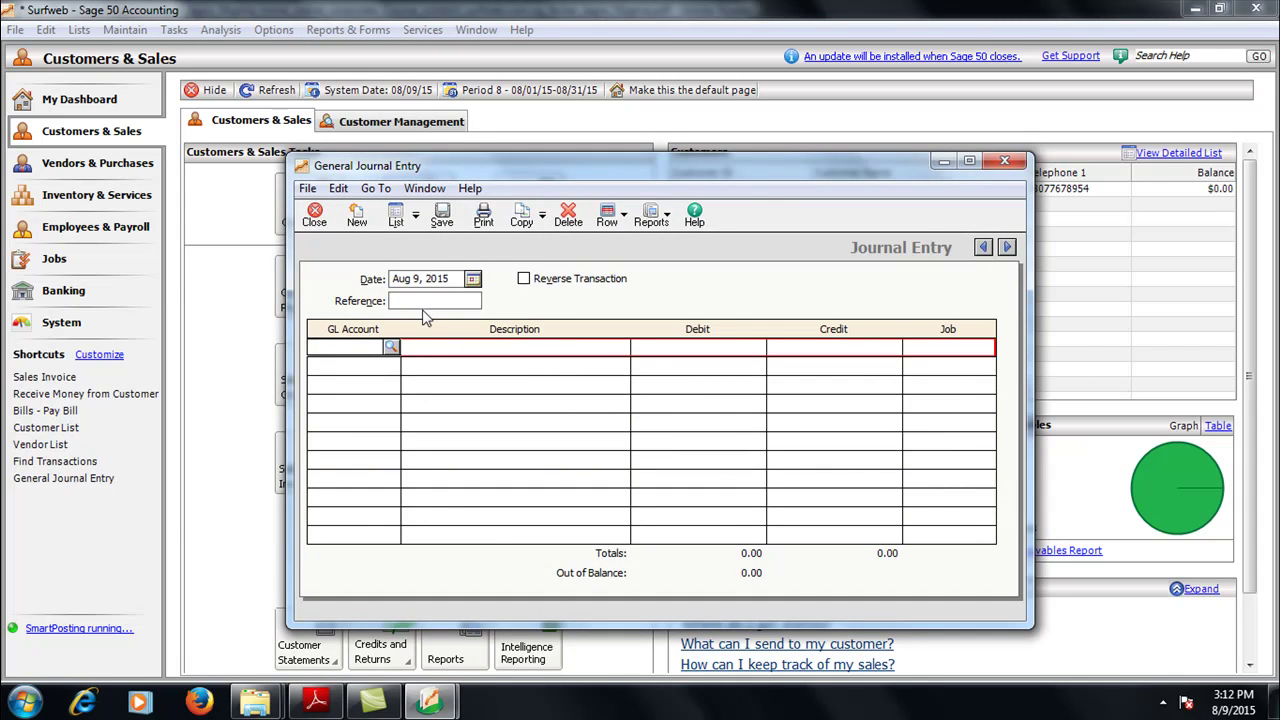
{"action": "left_click", "coordinate": [391, 346]}
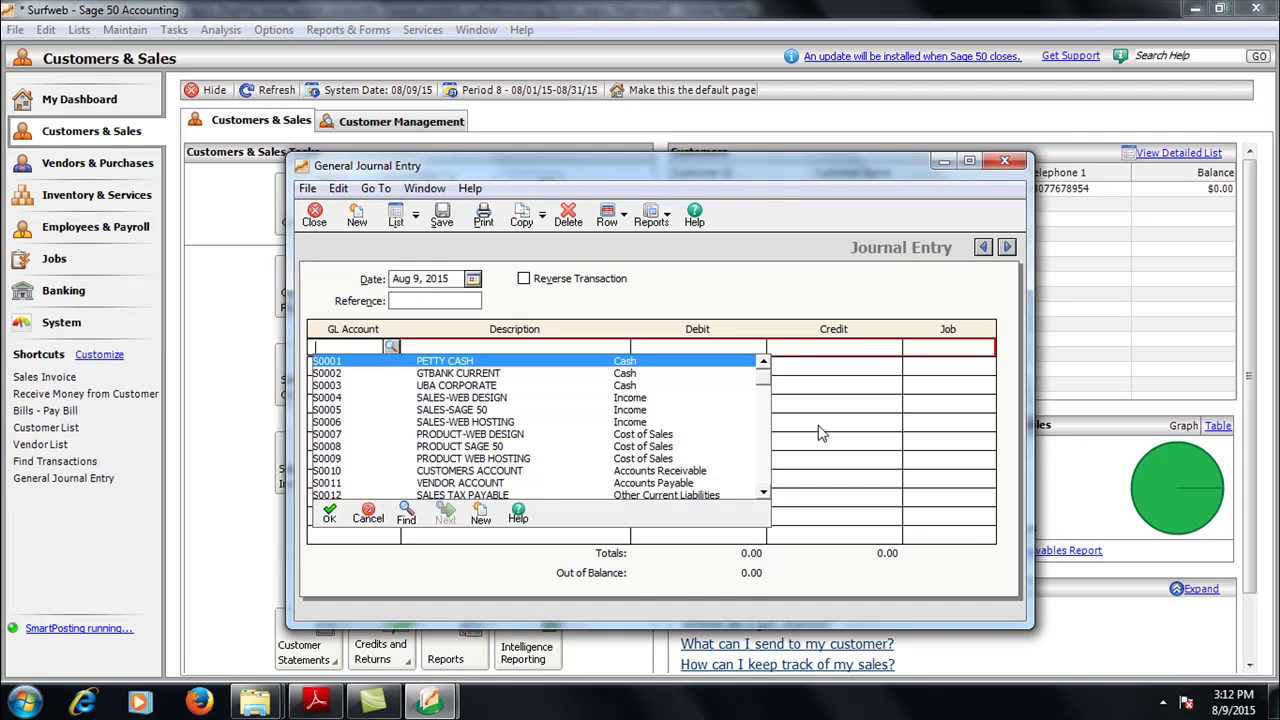
{"action": "left_click", "coordinate": [763, 493]}
{"action": "left_click", "coordinate": [763, 493]}
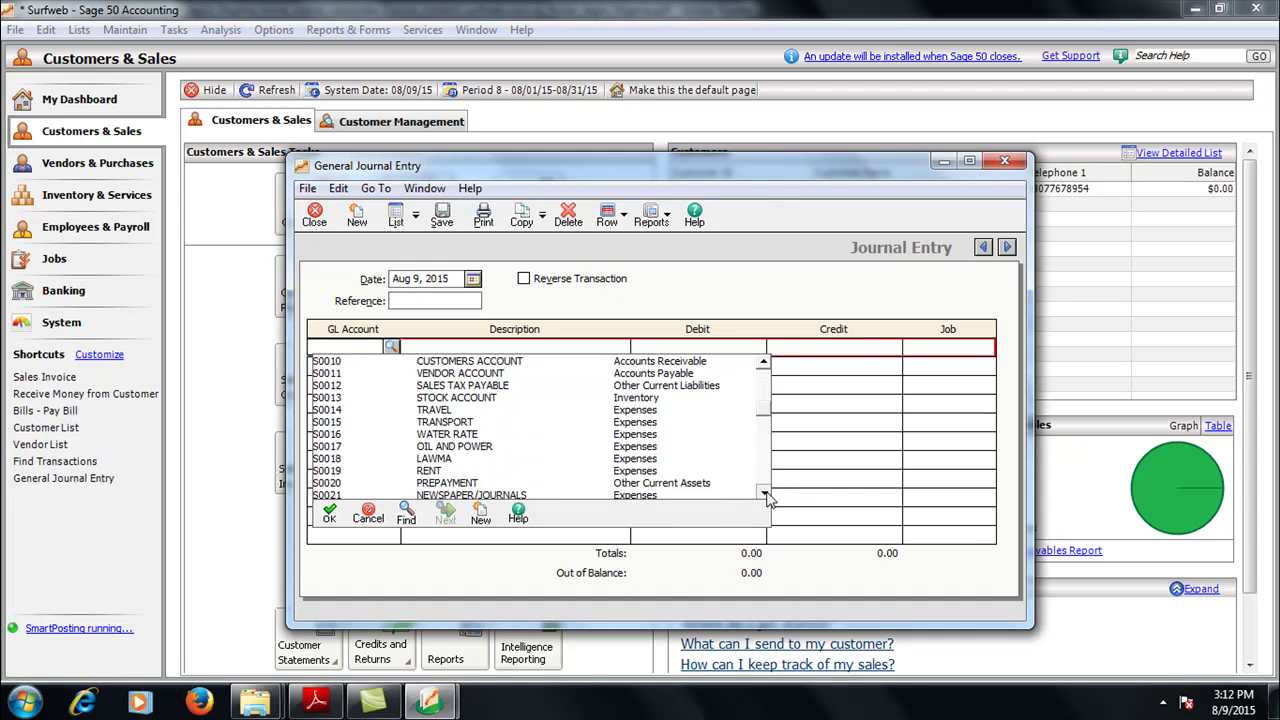
{"action": "left_click", "coordinate": [763, 493]}
{"action": "left_click", "coordinate": [763, 493]}
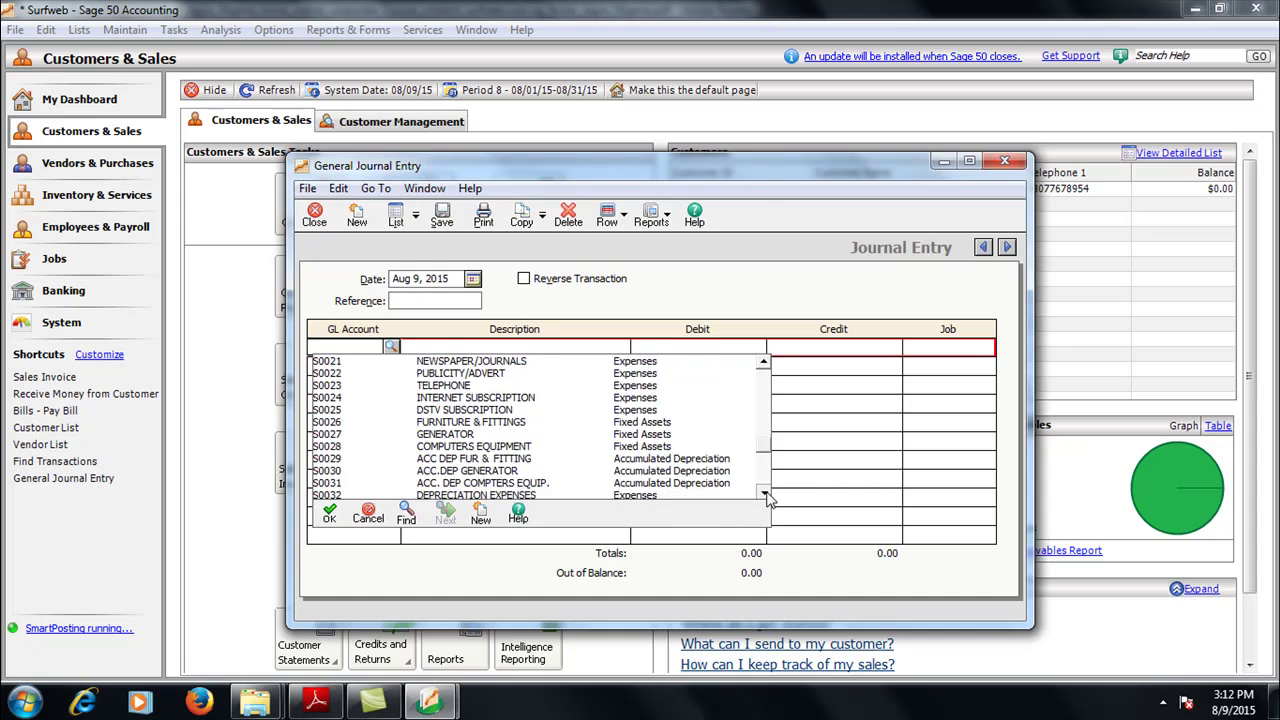
{"action": "left_click", "coordinate": [763, 493]}
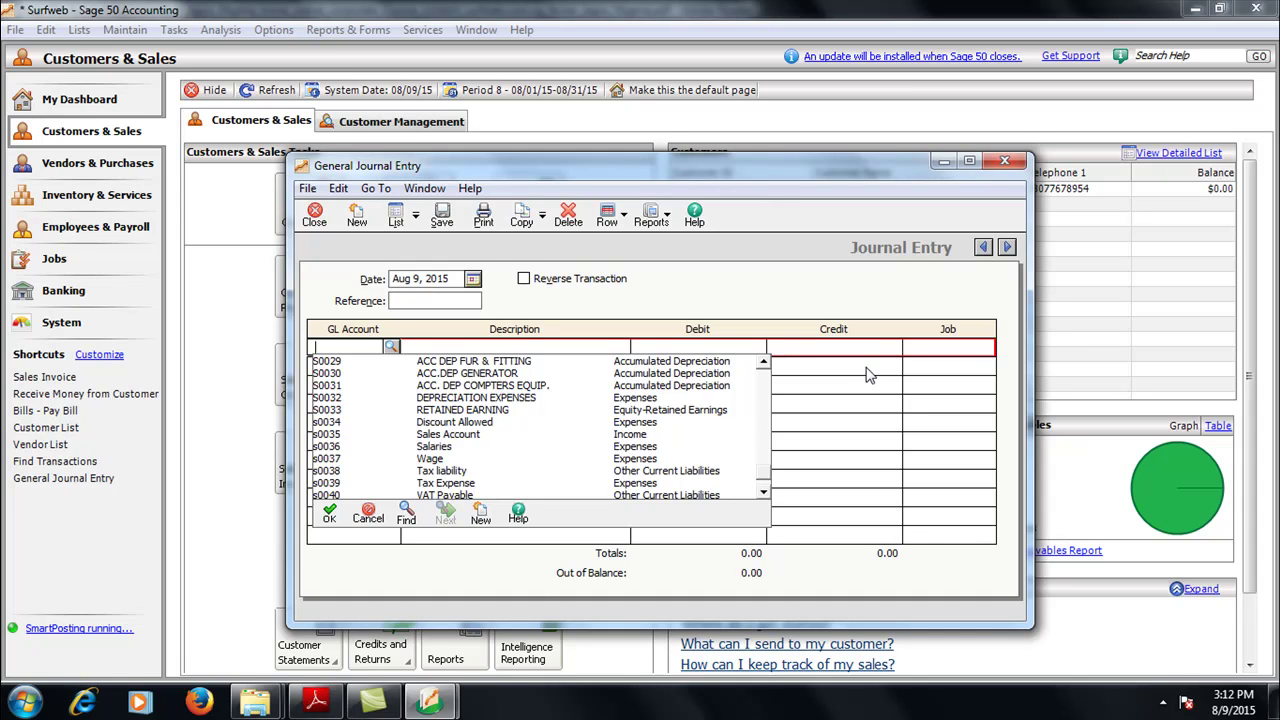
{"action": "left_click", "coordinate": [1005, 162]}
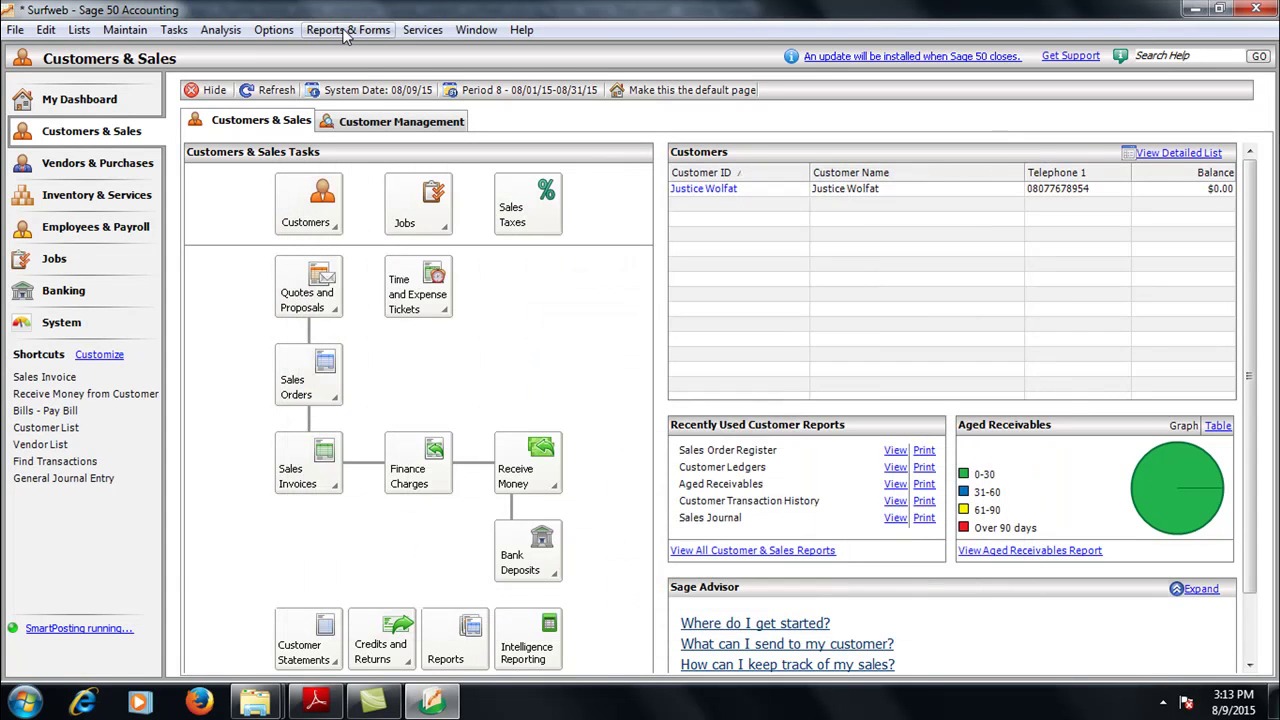
{"action": "left_click", "coordinate": [174, 30]}
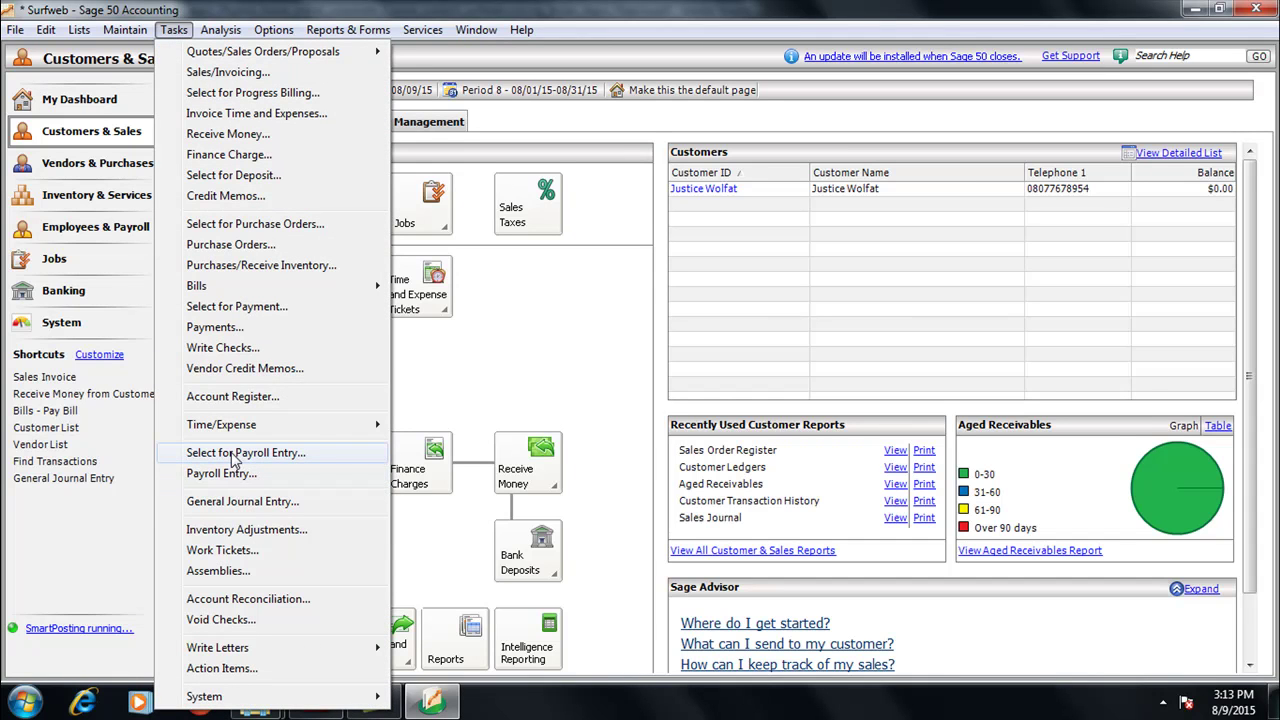
{"action": "left_click", "coordinate": [222, 474]}
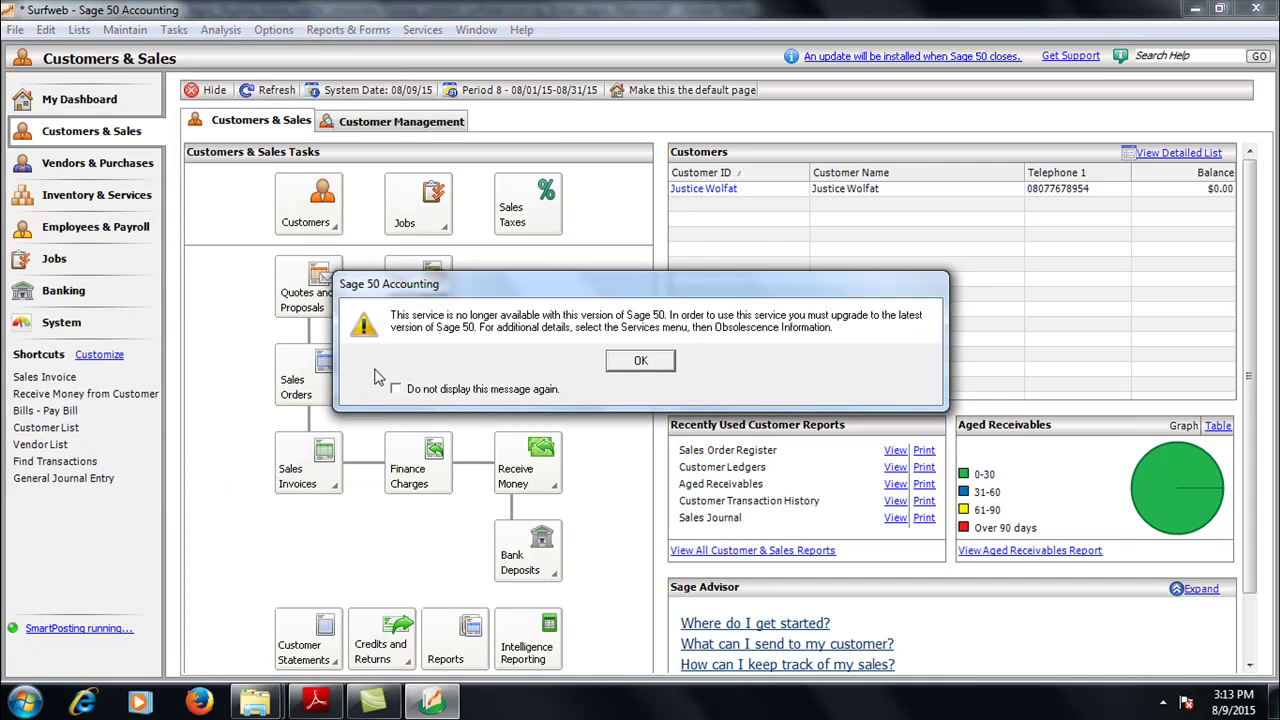
{"action": "left_click", "coordinate": [640, 361]}
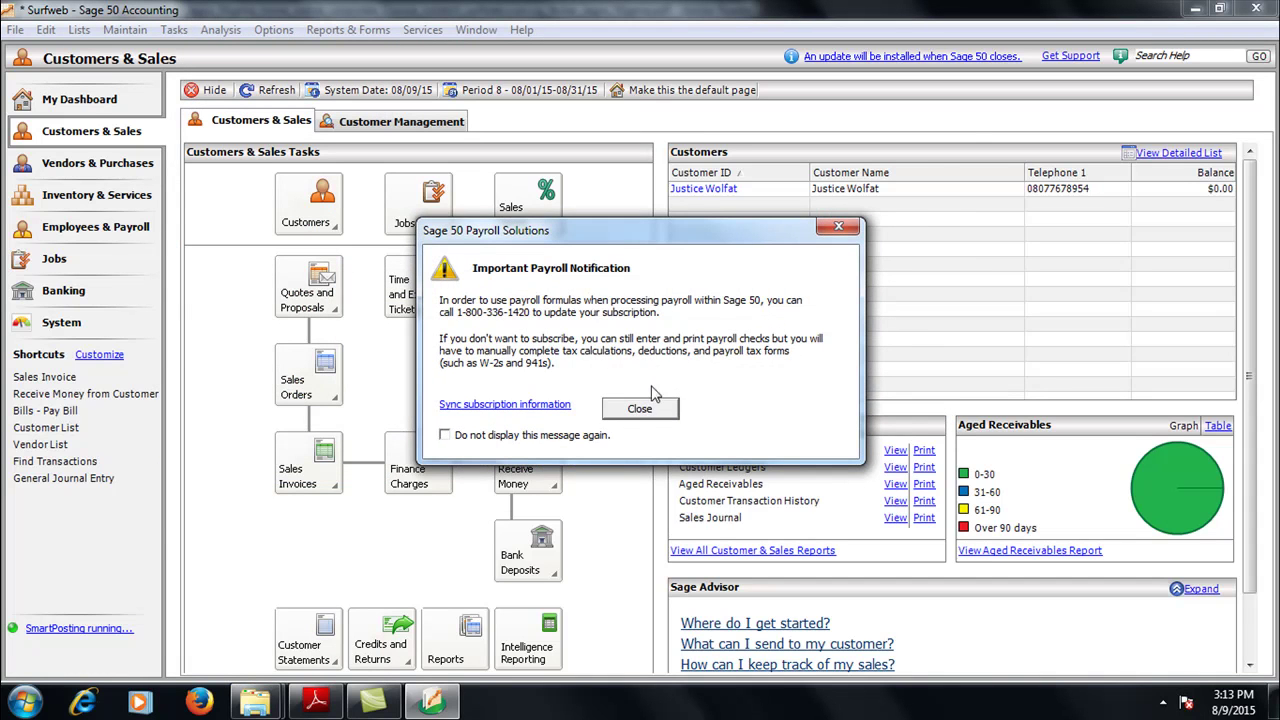
{"action": "left_click", "coordinate": [640, 410]}
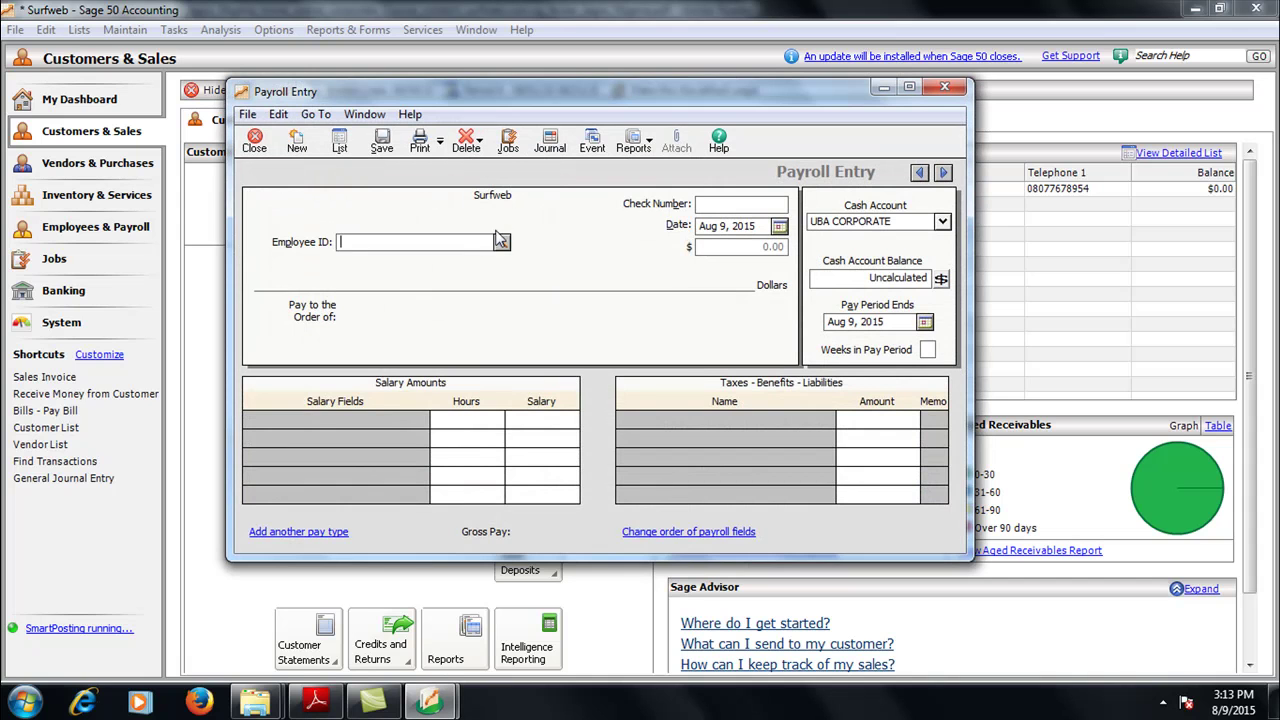
{"action": "left_click", "coordinate": [501, 242]}
{"action": "double_click", "coordinate": [483, 259]}
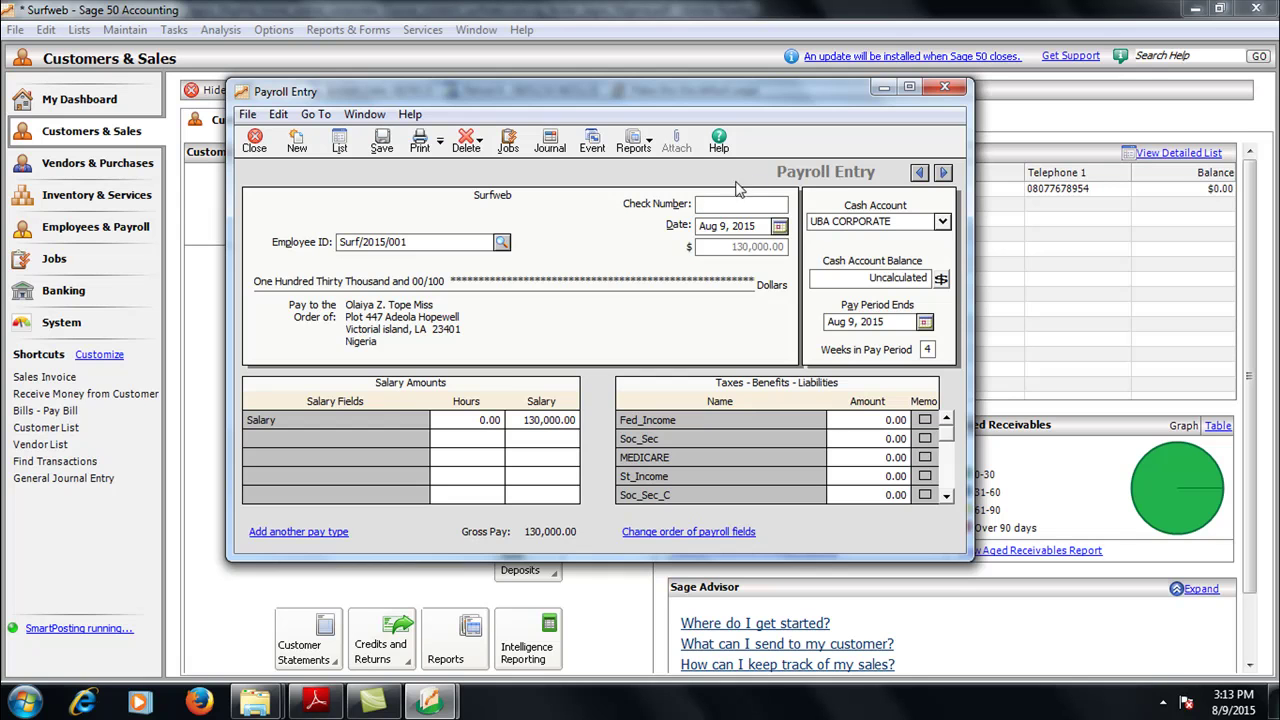
{"action": "left_click", "coordinate": [943, 172]}
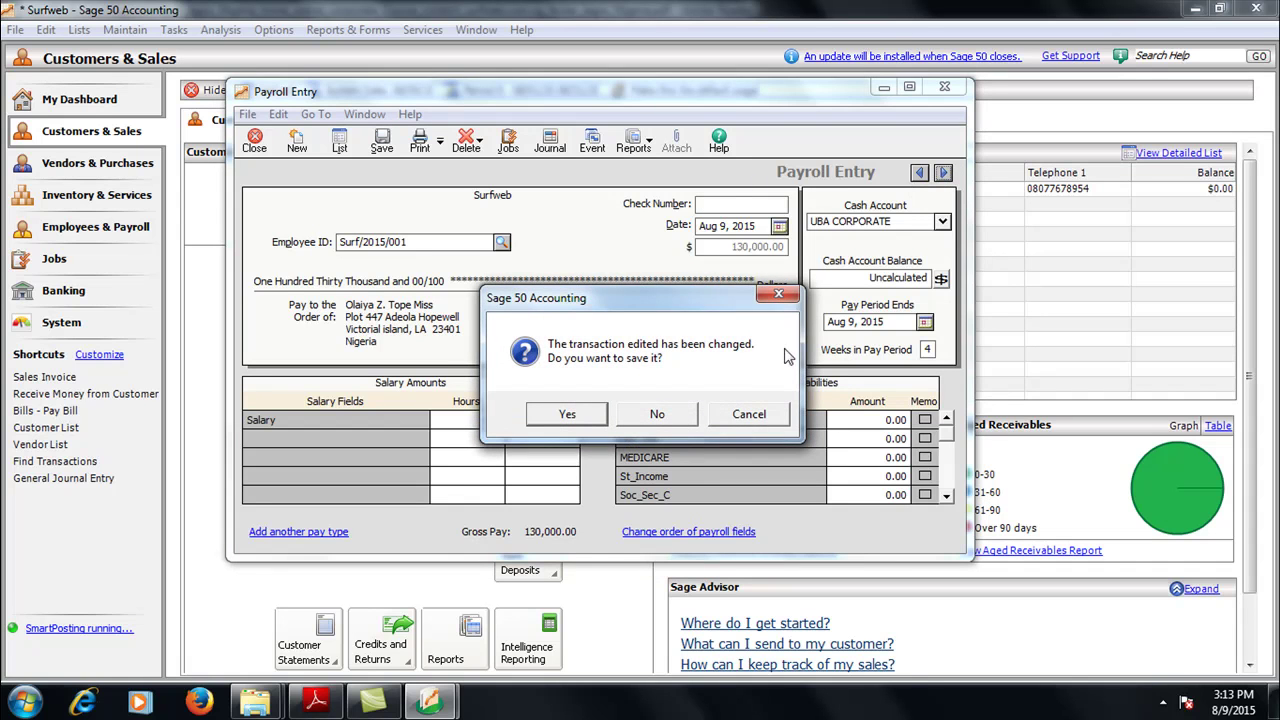
{"action": "left_click", "coordinate": [750, 414]}
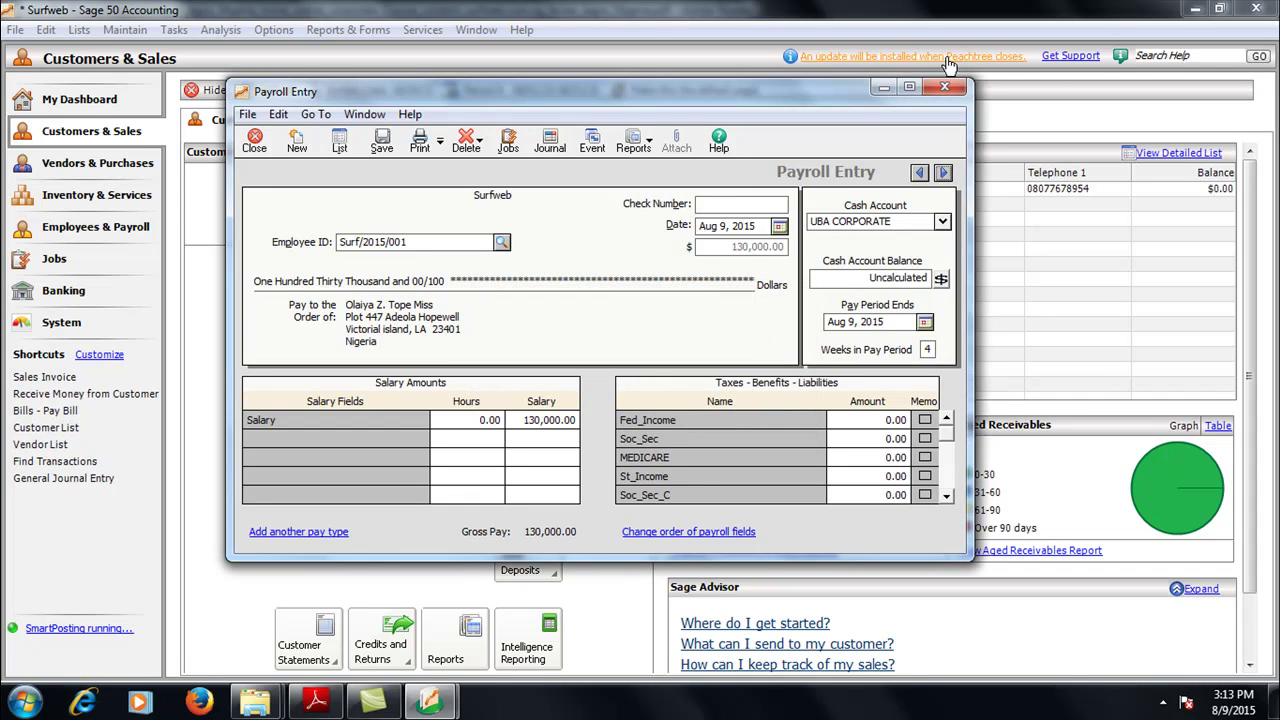
{"action": "left_click", "coordinate": [943, 88]}
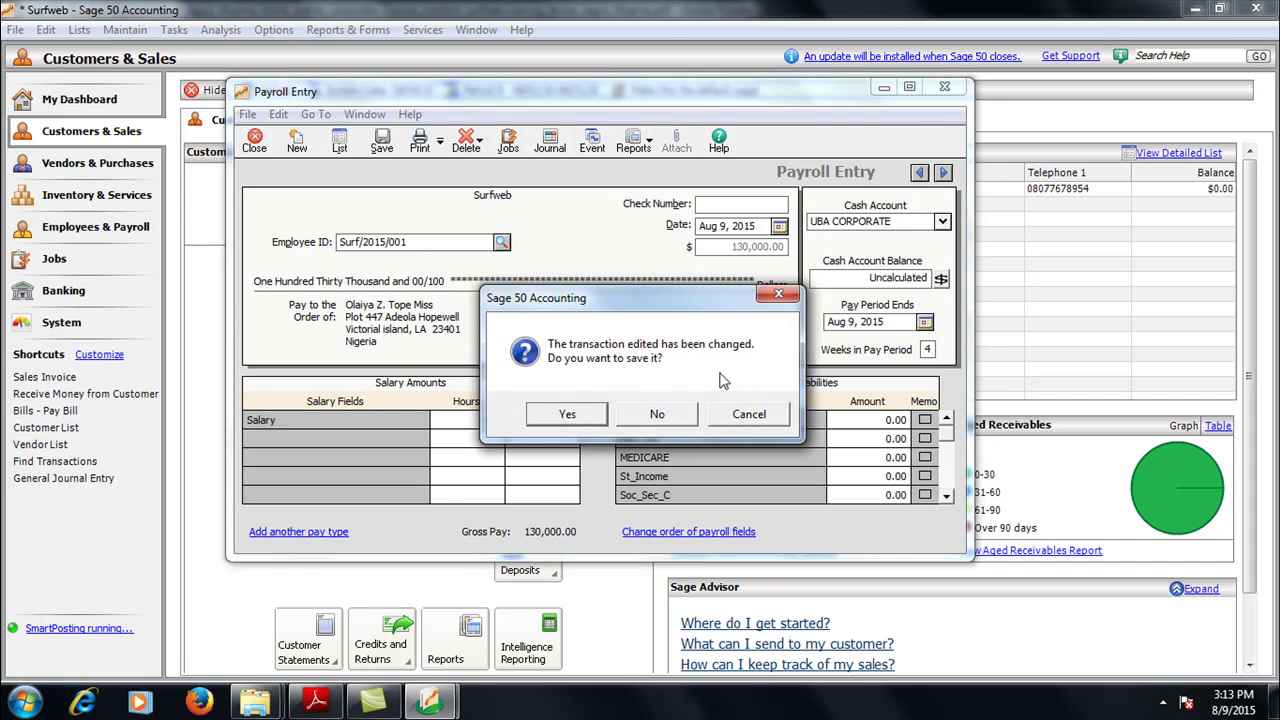
{"action": "left_click", "coordinate": [663, 420]}
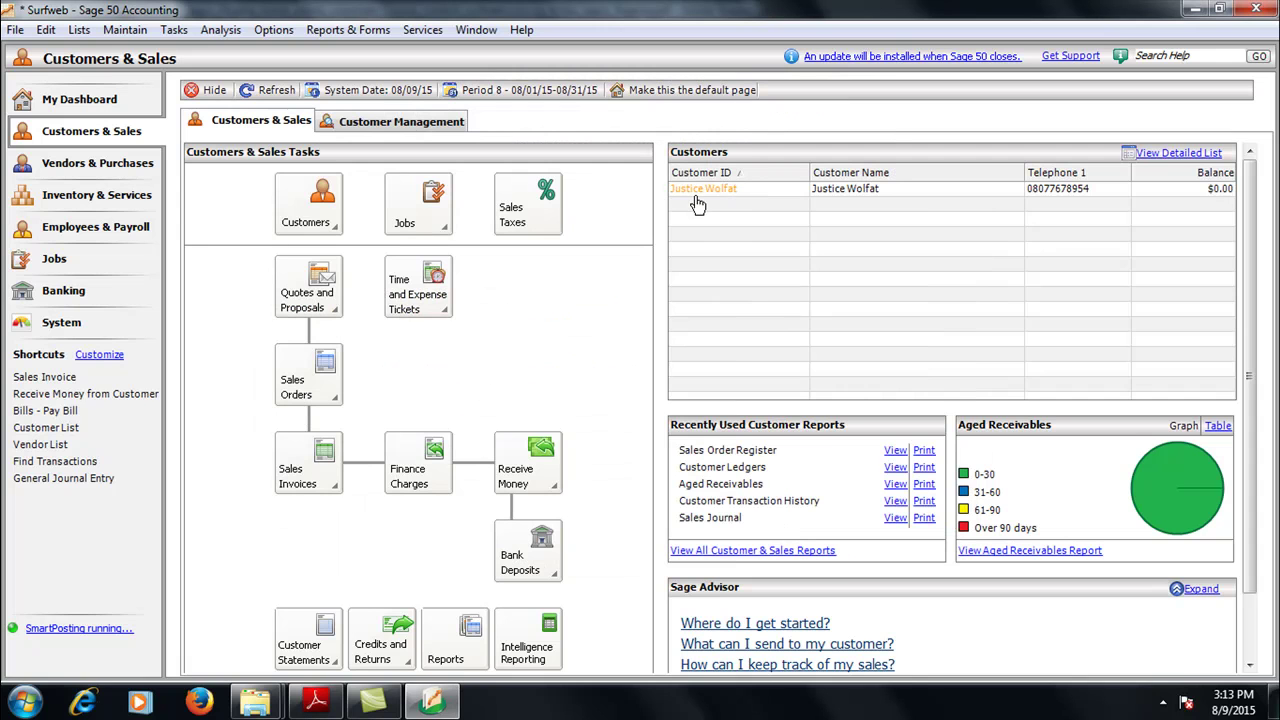
{"action": "left_click", "coordinate": [174, 29]}
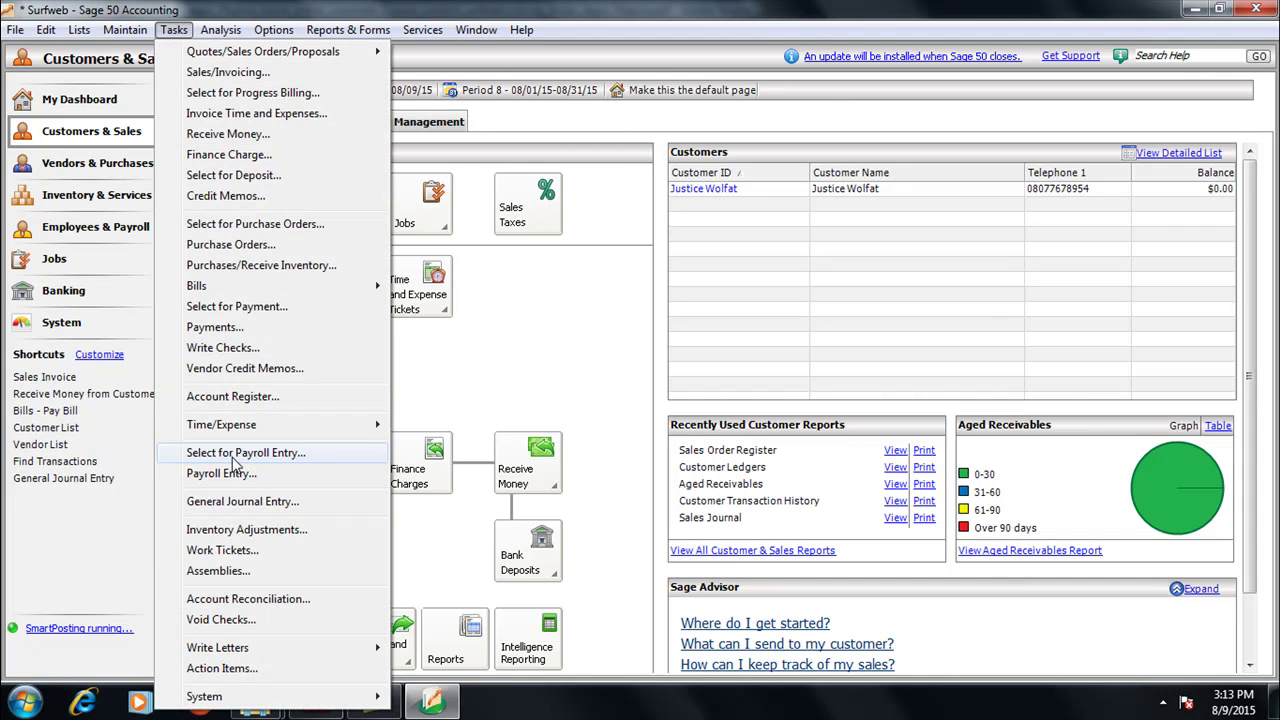
{"action": "left_click", "coordinate": [221, 473]}
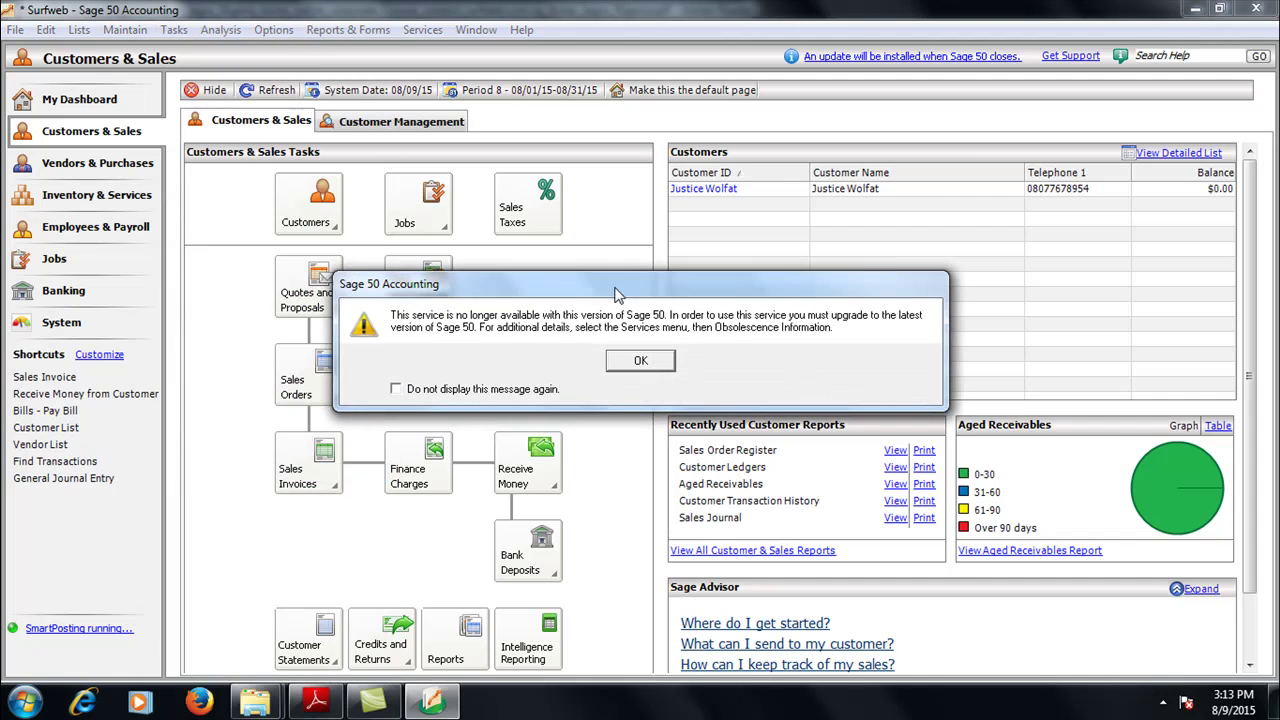
{"action": "left_click", "coordinate": [640, 362]}
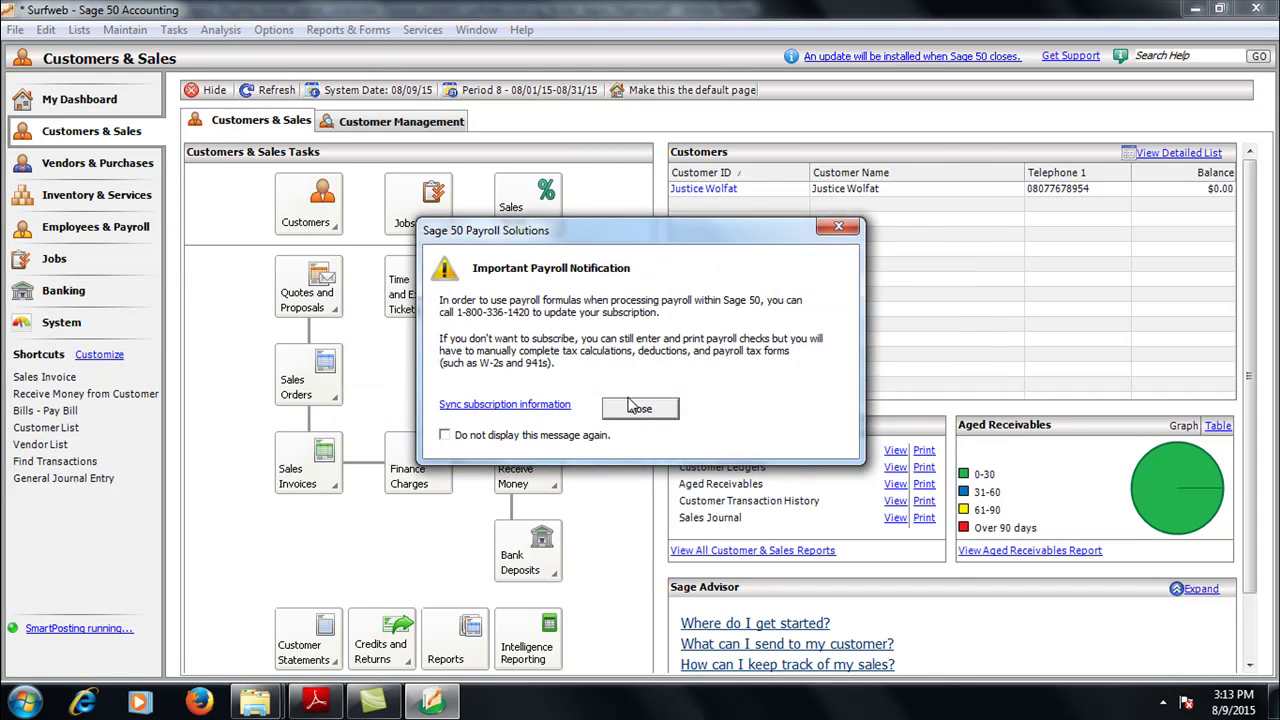
{"action": "left_click", "coordinate": [639, 408]}
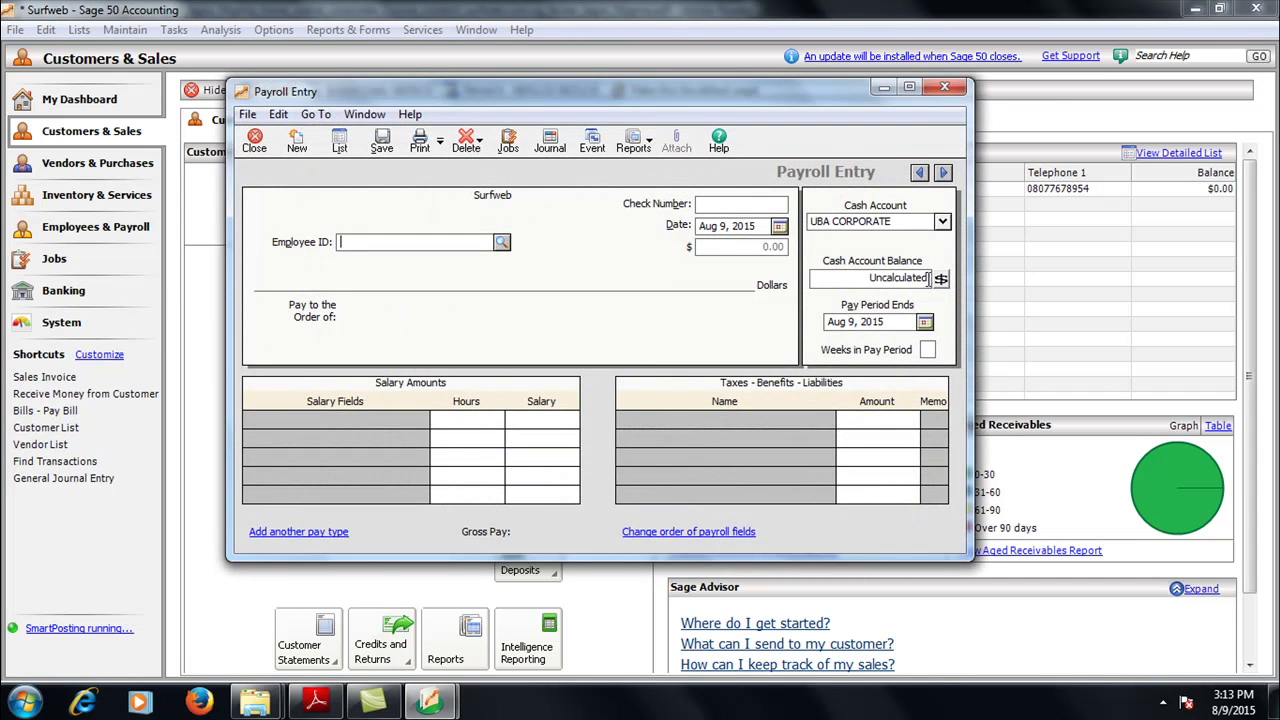
{"action": "left_click", "coordinate": [941, 280]}
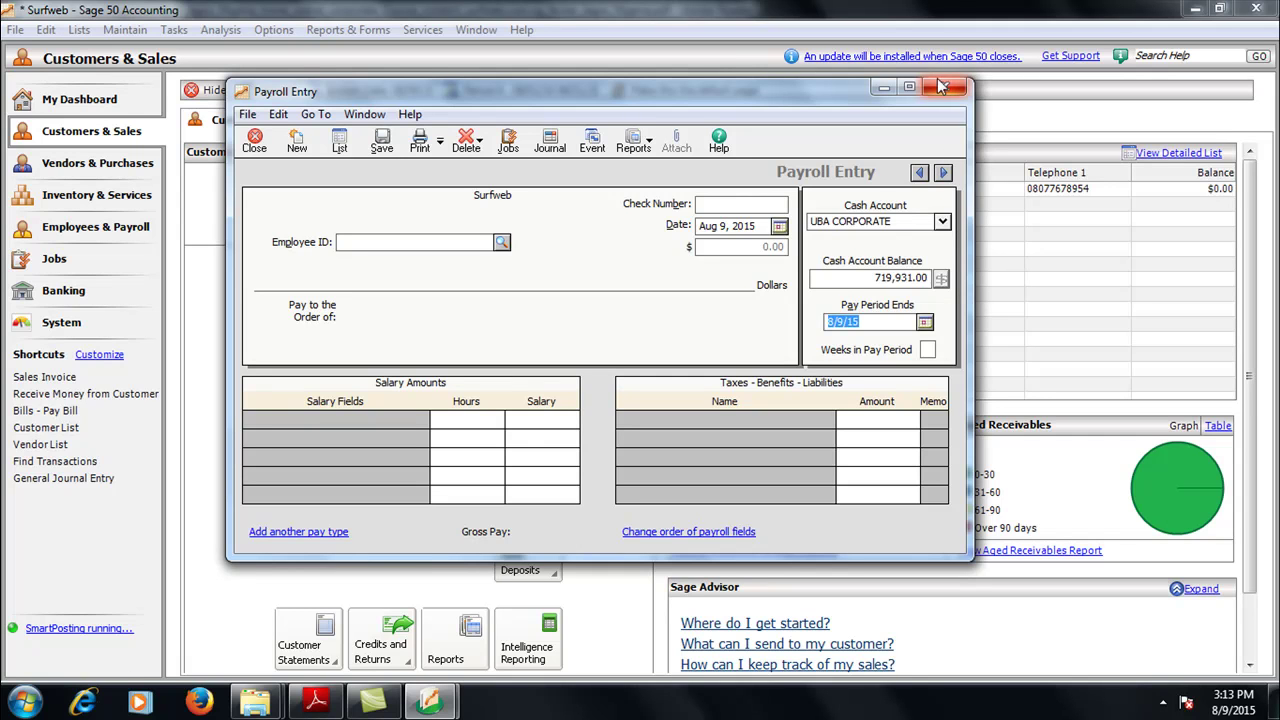
{"action": "left_click", "coordinate": [942, 222]}
{"action": "left_click", "coordinate": [942, 222]}
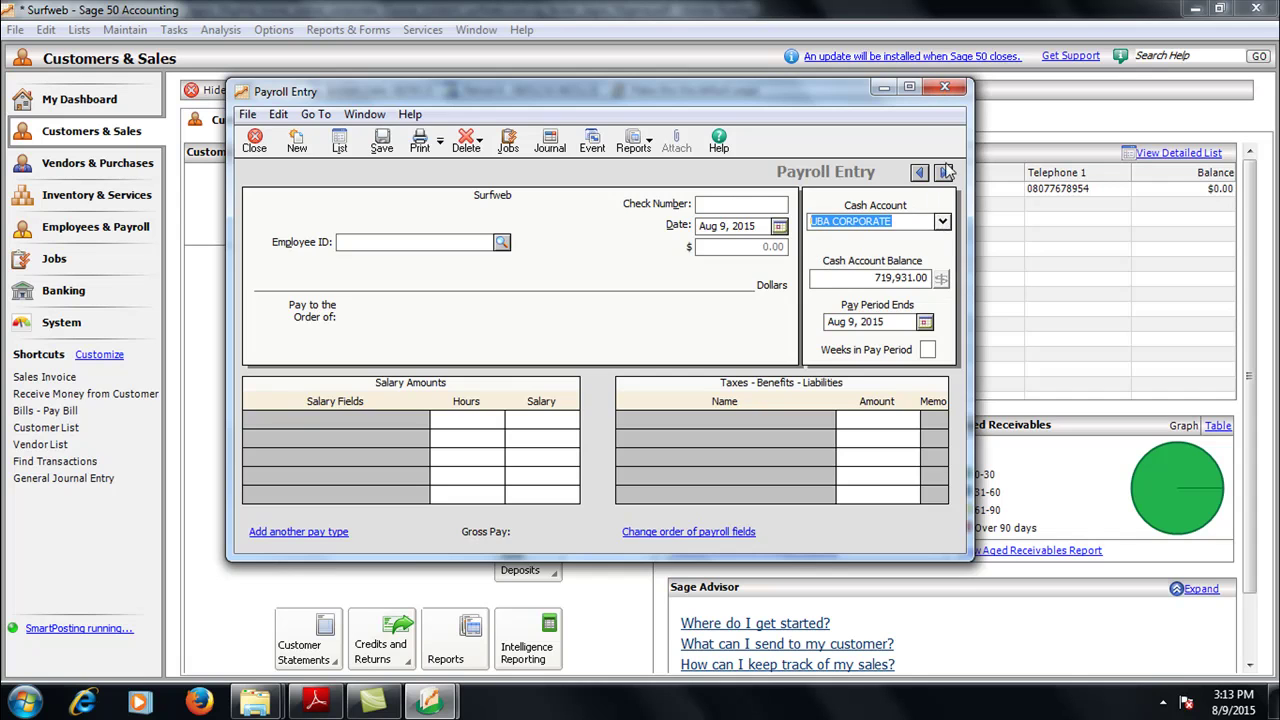
{"action": "left_click", "coordinate": [944, 87]}
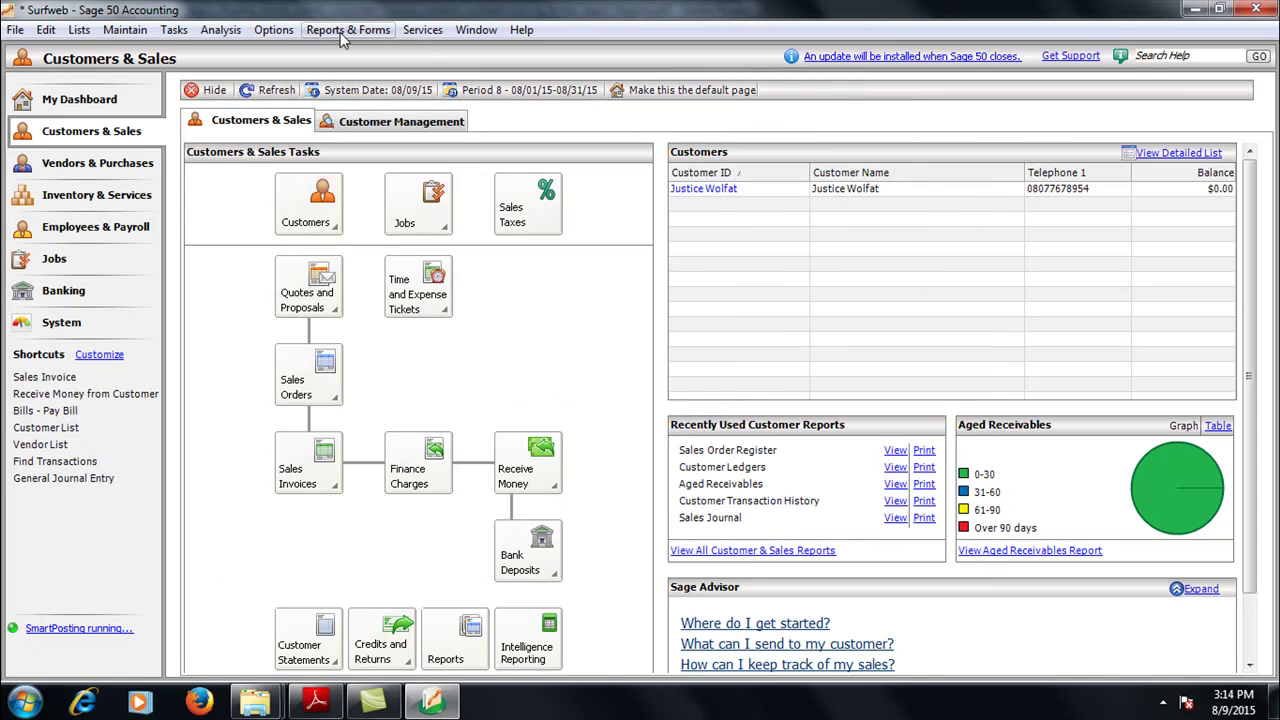
{"action": "left_click", "coordinate": [330, 30]}
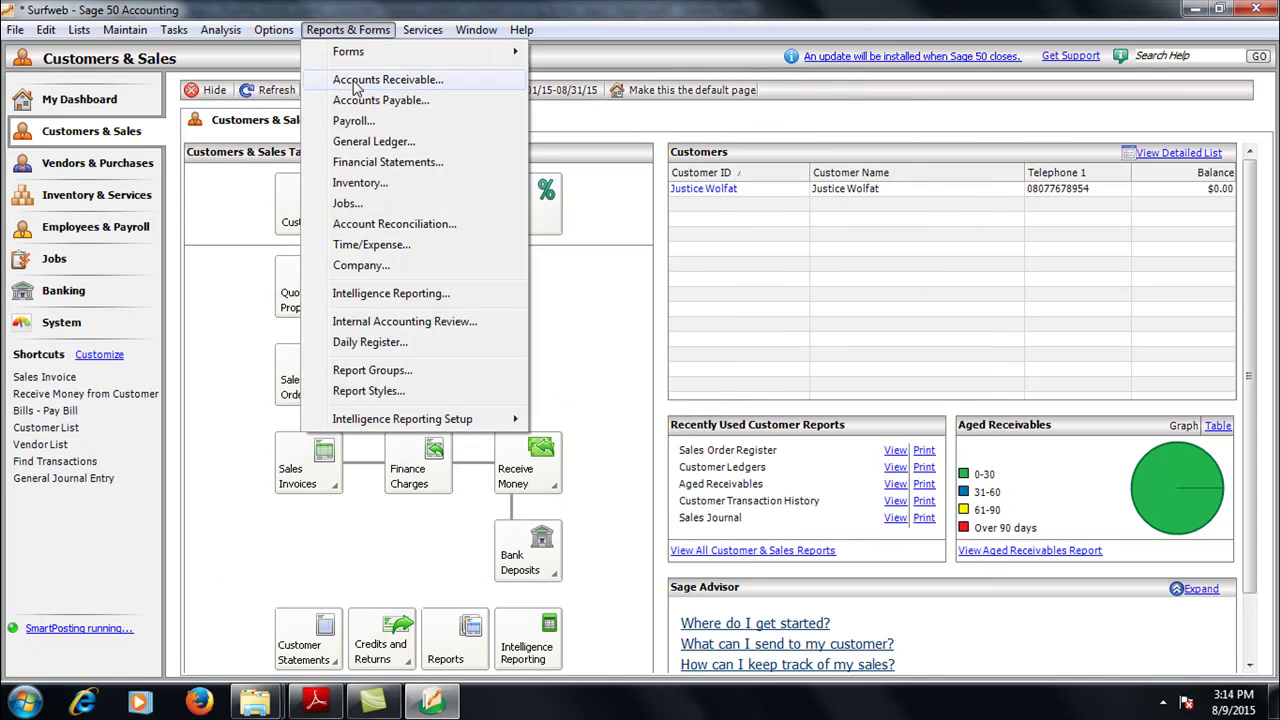
{"action": "left_click", "coordinate": [373, 141]}
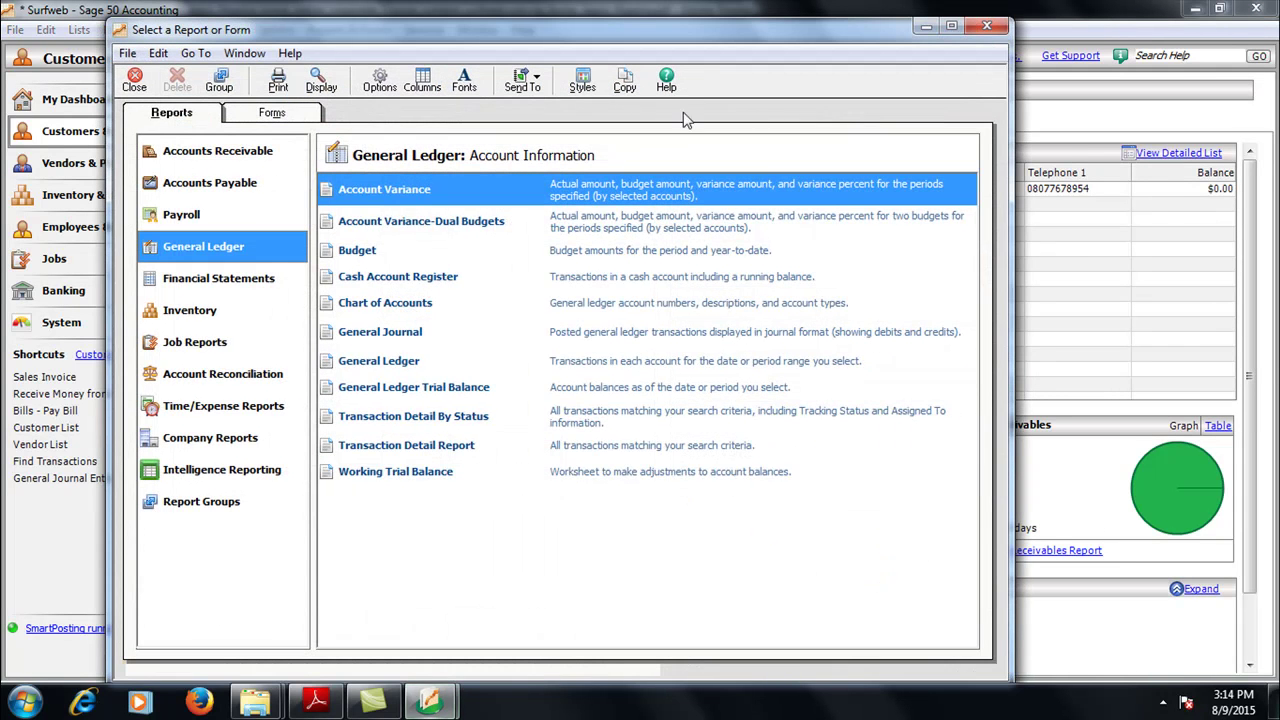
{"action": "left_click", "coordinate": [392, 340]}
{"action": "double_click", "coordinate": [392, 340]}
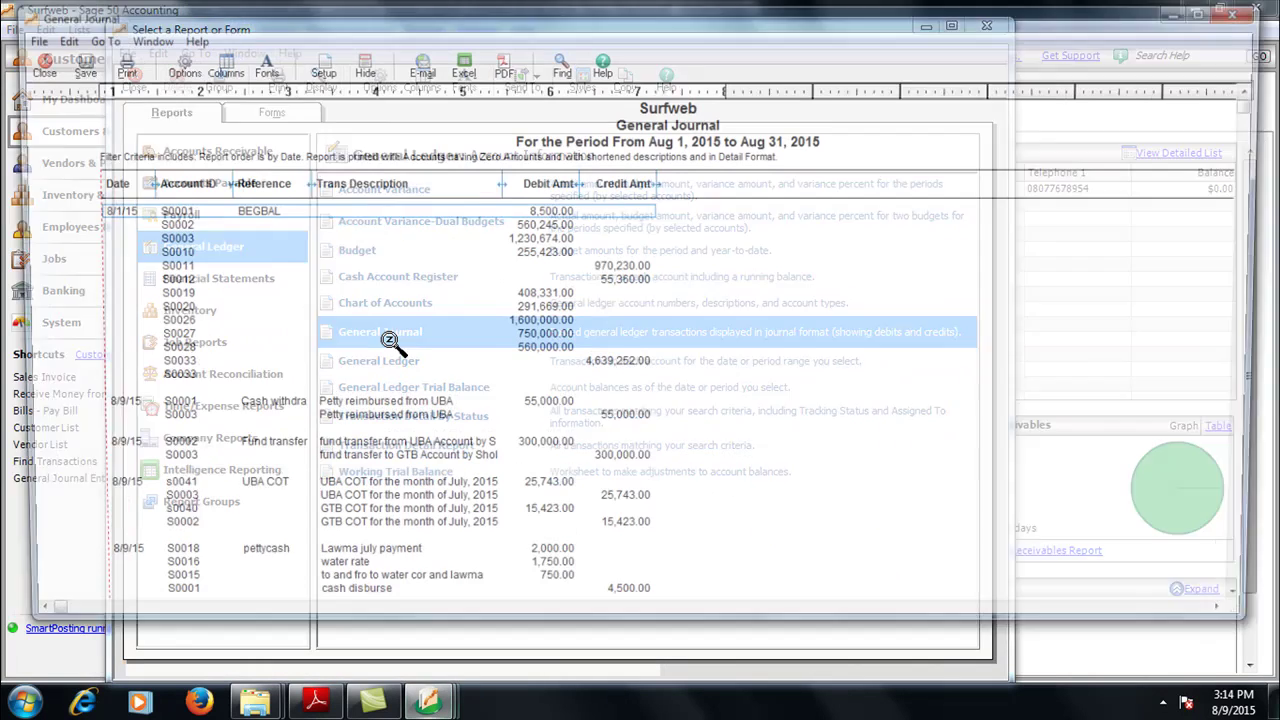
{"action": "left_click", "coordinate": [27, 64]}
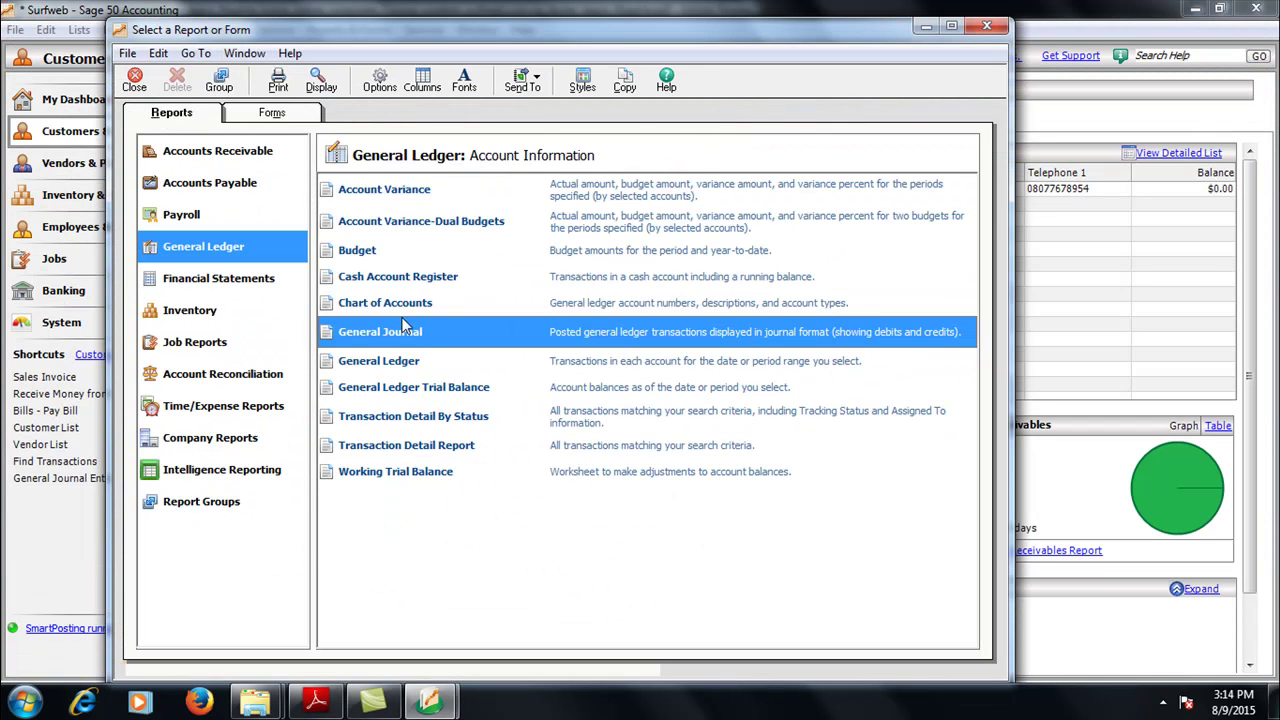
{"action": "left_click", "coordinate": [212, 284]}
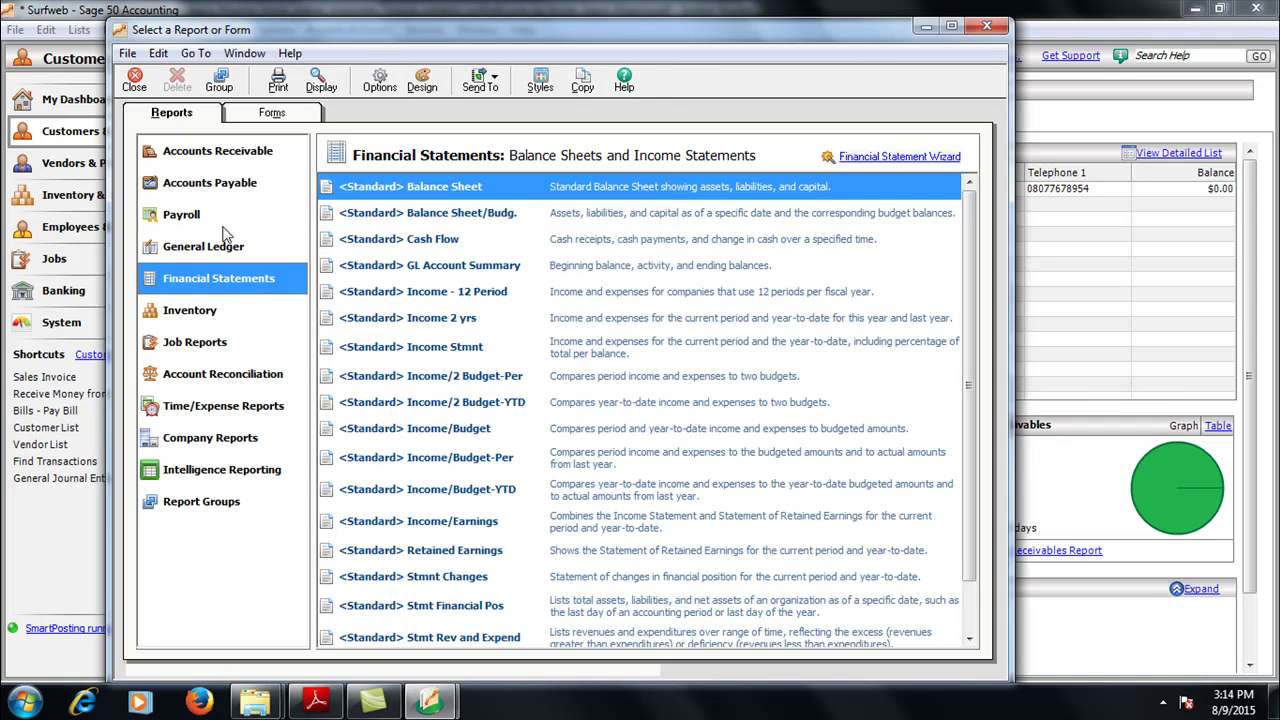
{"action": "left_click", "coordinate": [134, 80]}
{"action": "left_click", "coordinate": [347, 29]}
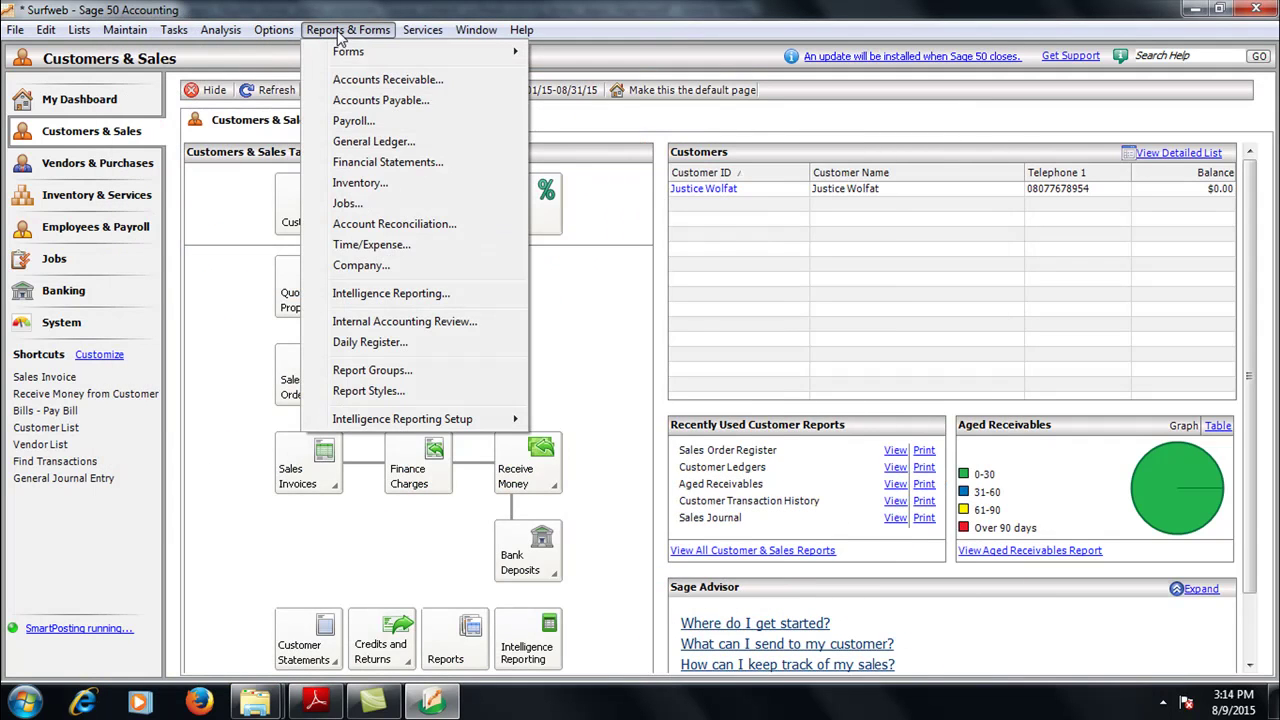
{"action": "left_click", "coordinate": [373, 141]}
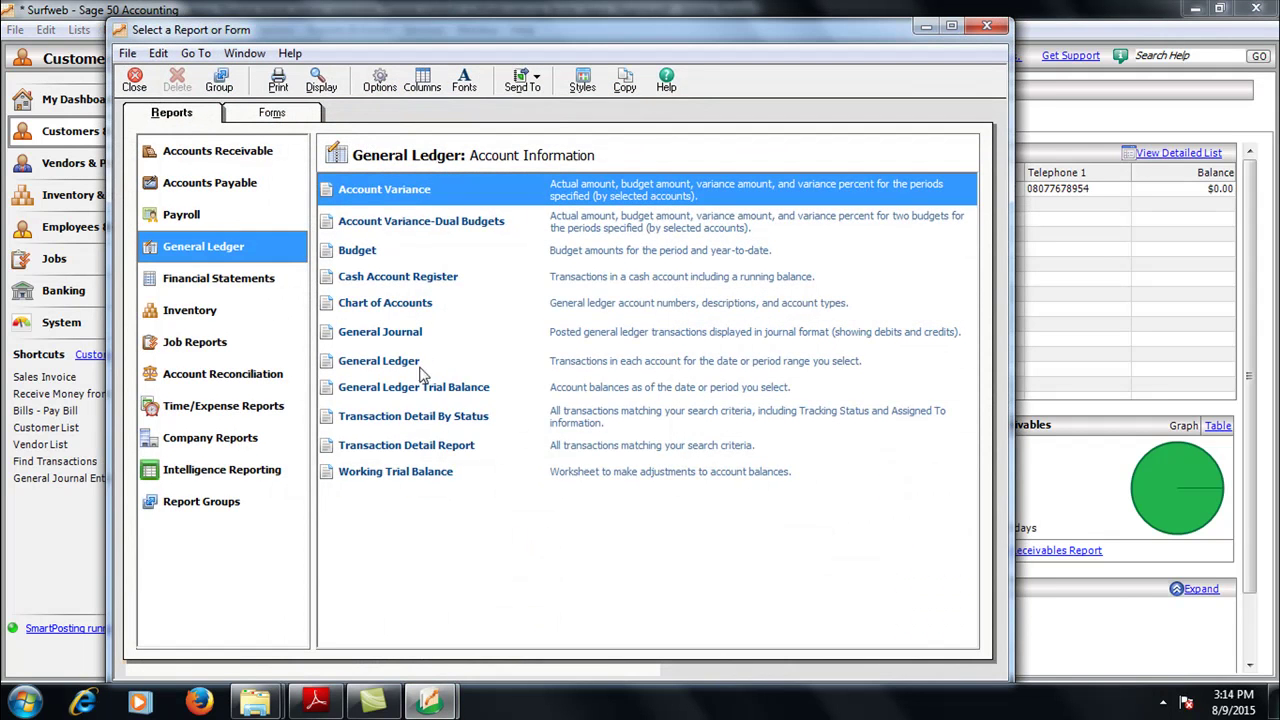
{"action": "double_click", "coordinate": [380, 332]}
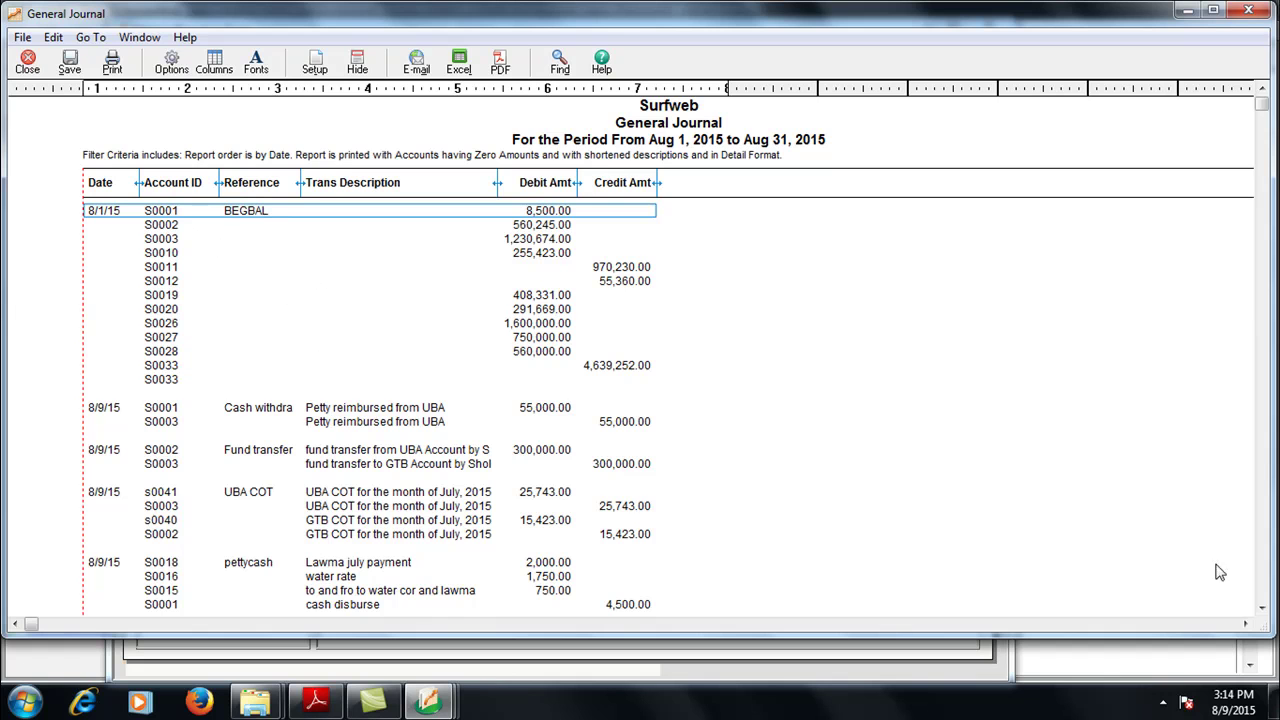
{"action": "left_click", "coordinate": [1262, 610]}
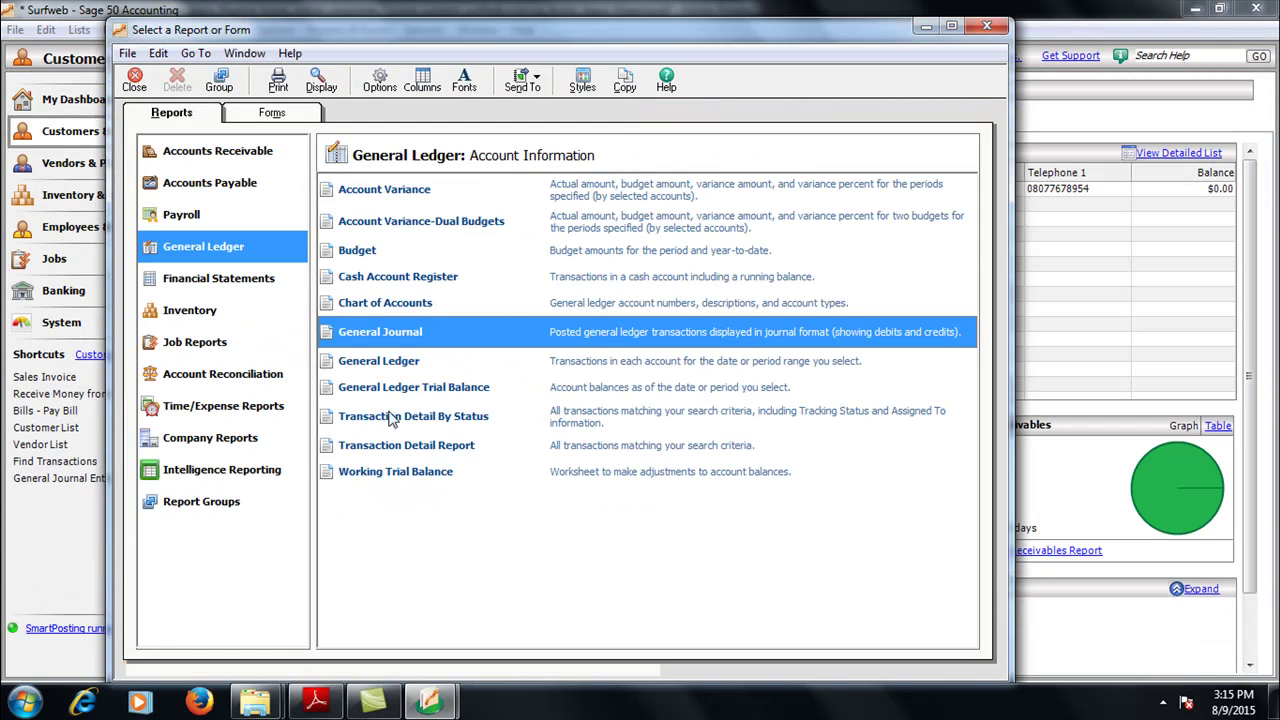
{"action": "double_click", "coordinate": [400, 388]}
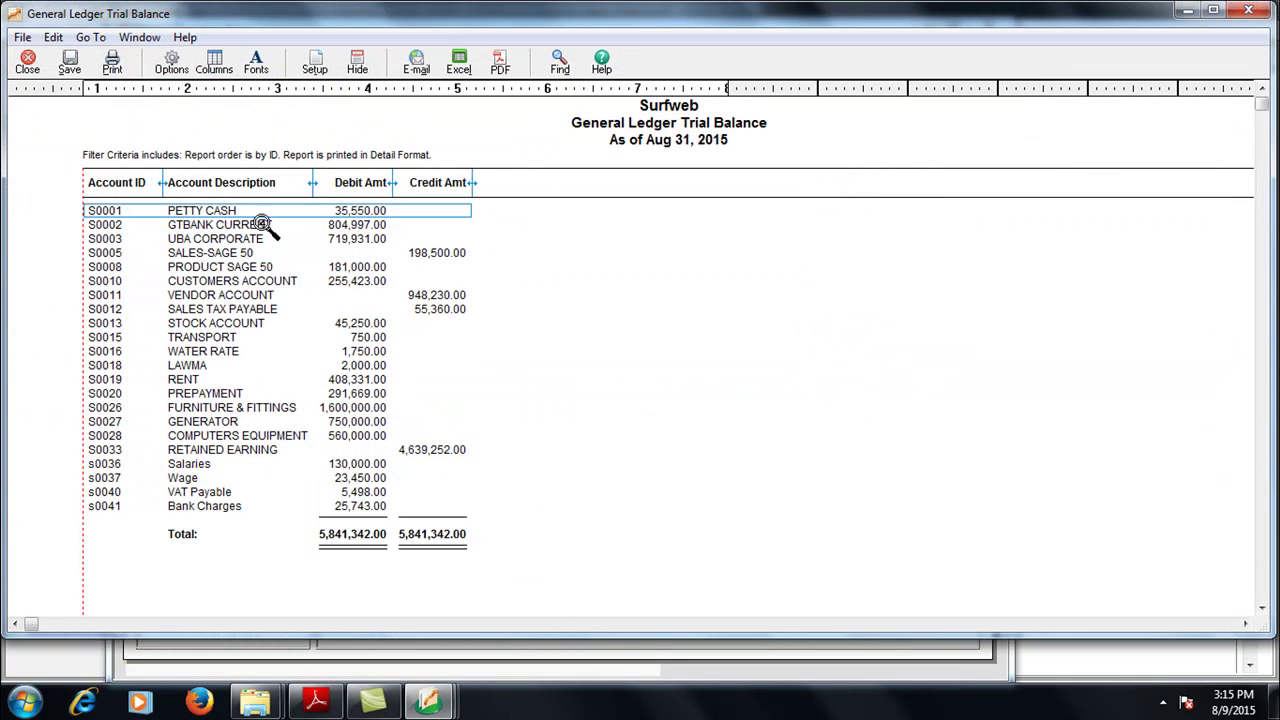
{"action": "left_click", "coordinate": [27, 62]}
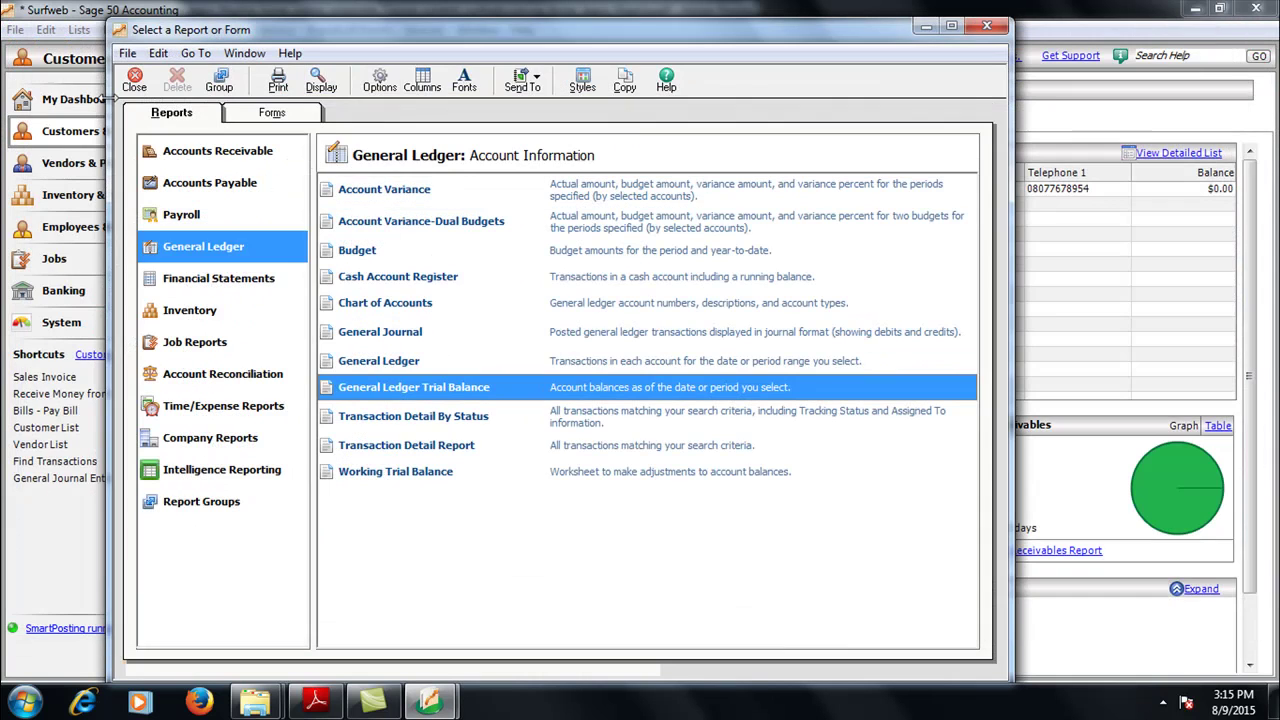
{"action": "double_click", "coordinate": [396, 472]}
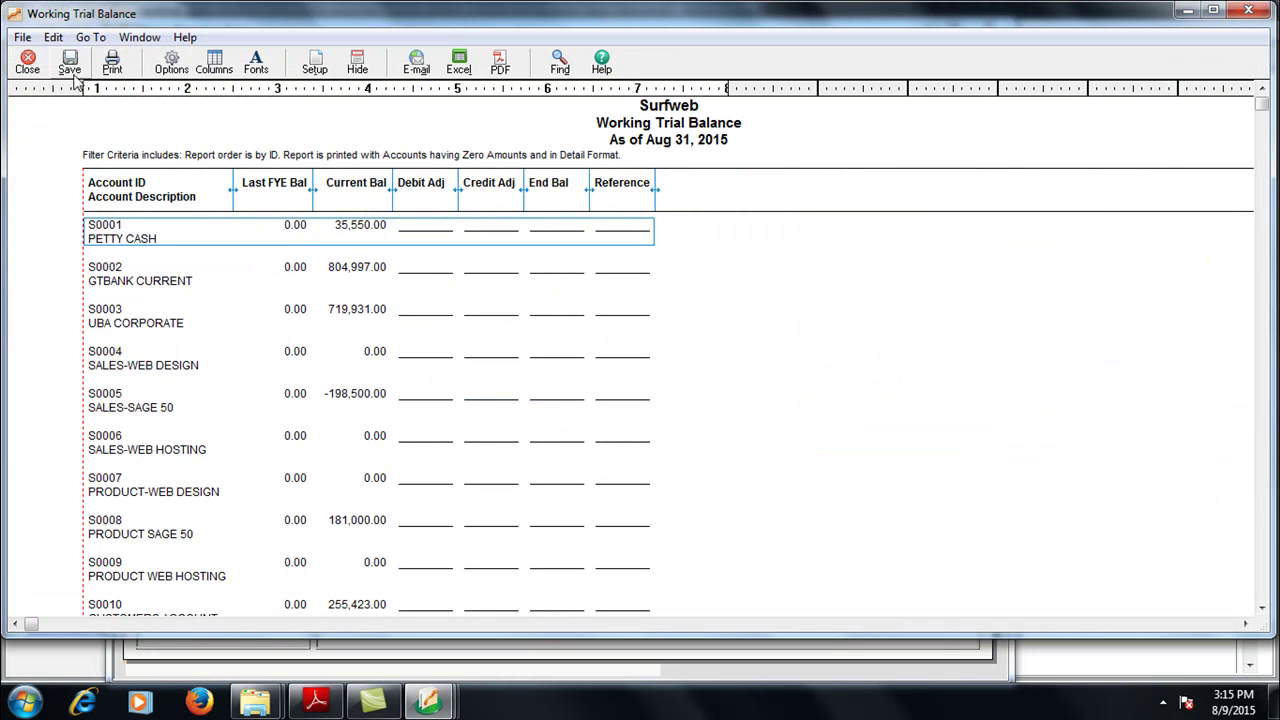
{"action": "left_click", "coordinate": [27, 62]}
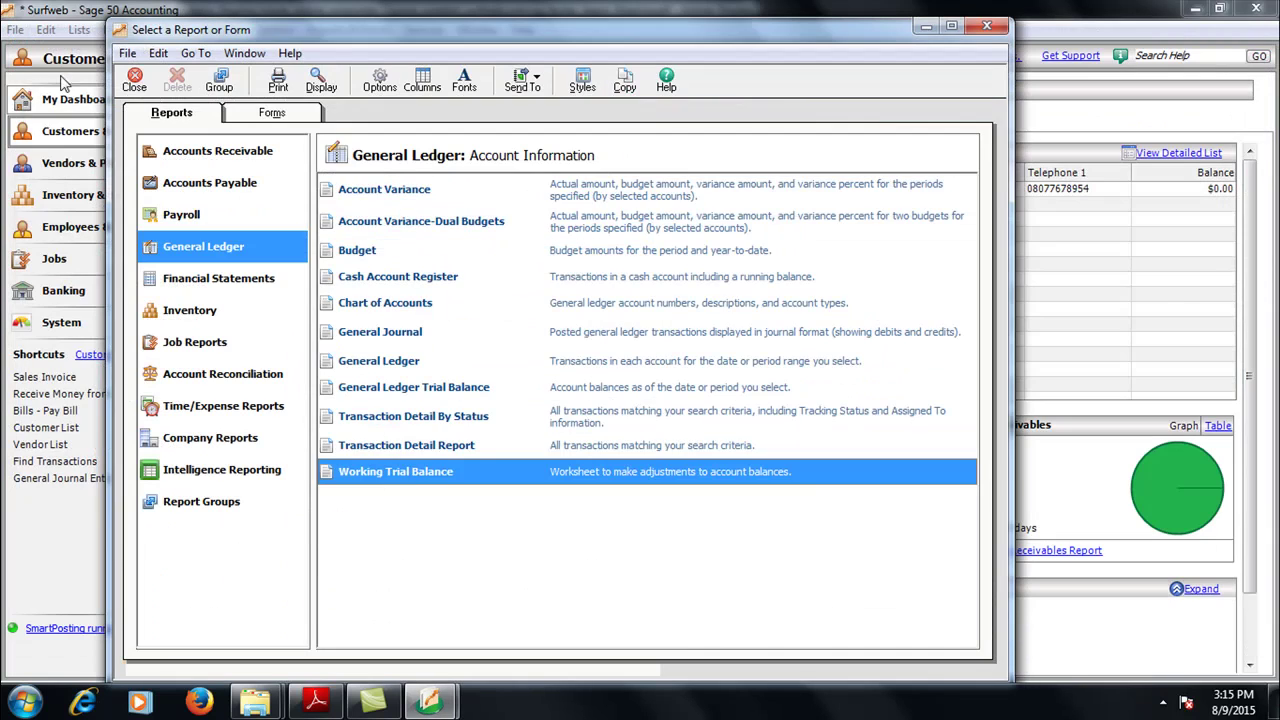
- Open the Transaction Detail Report and scroll through the Aug 9, 2015 transactions
{"action": "double_click", "coordinate": [443, 447]}
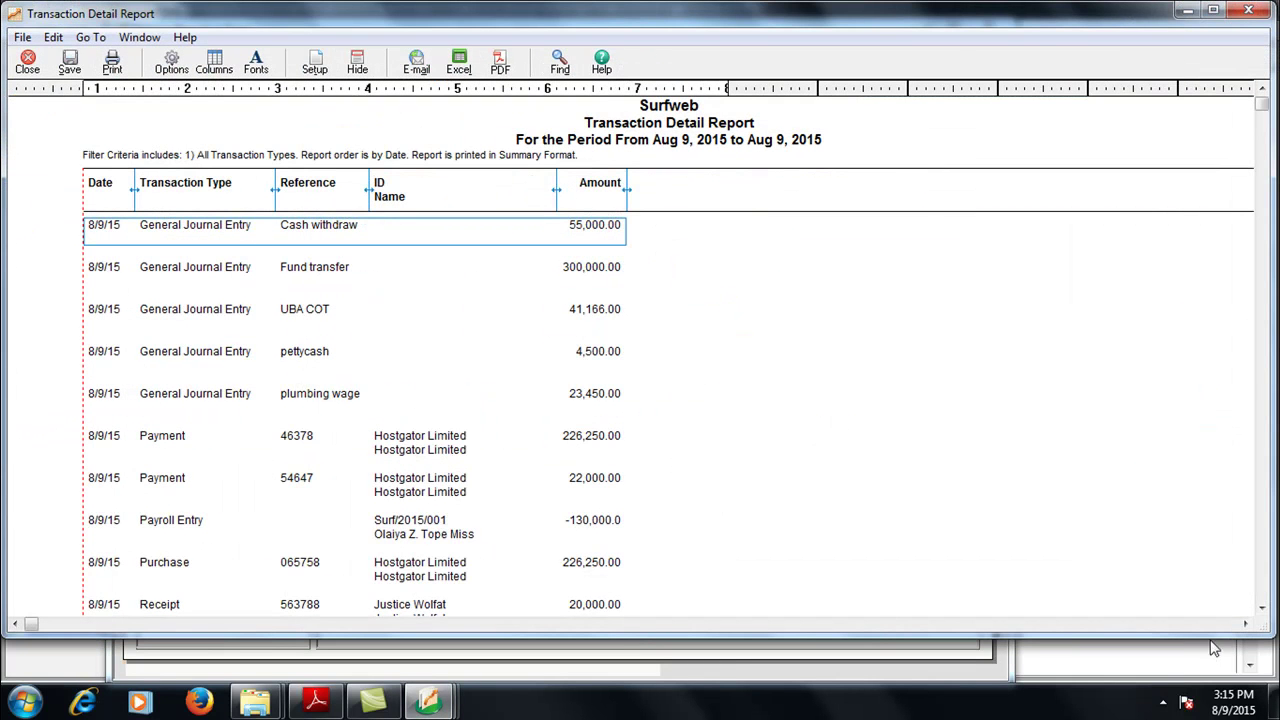
{"action": "left_click", "coordinate": [1262, 610]}
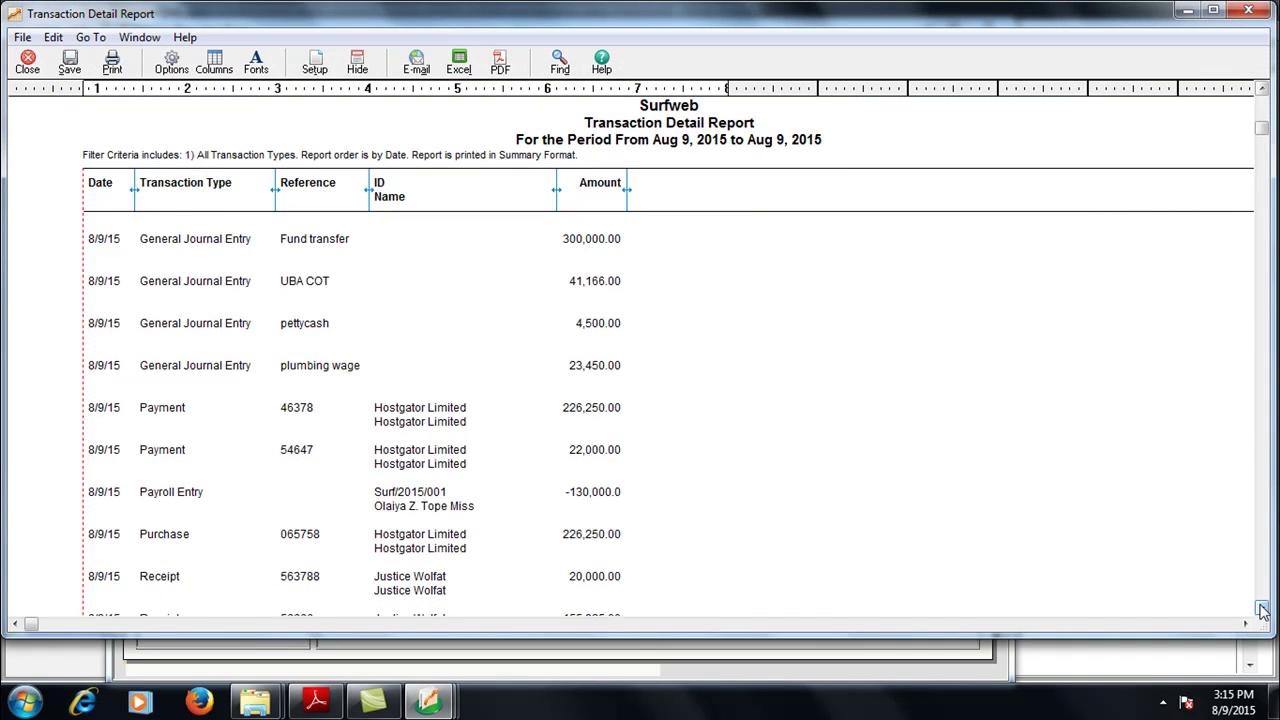
{"action": "left_click", "coordinate": [1262, 610]}
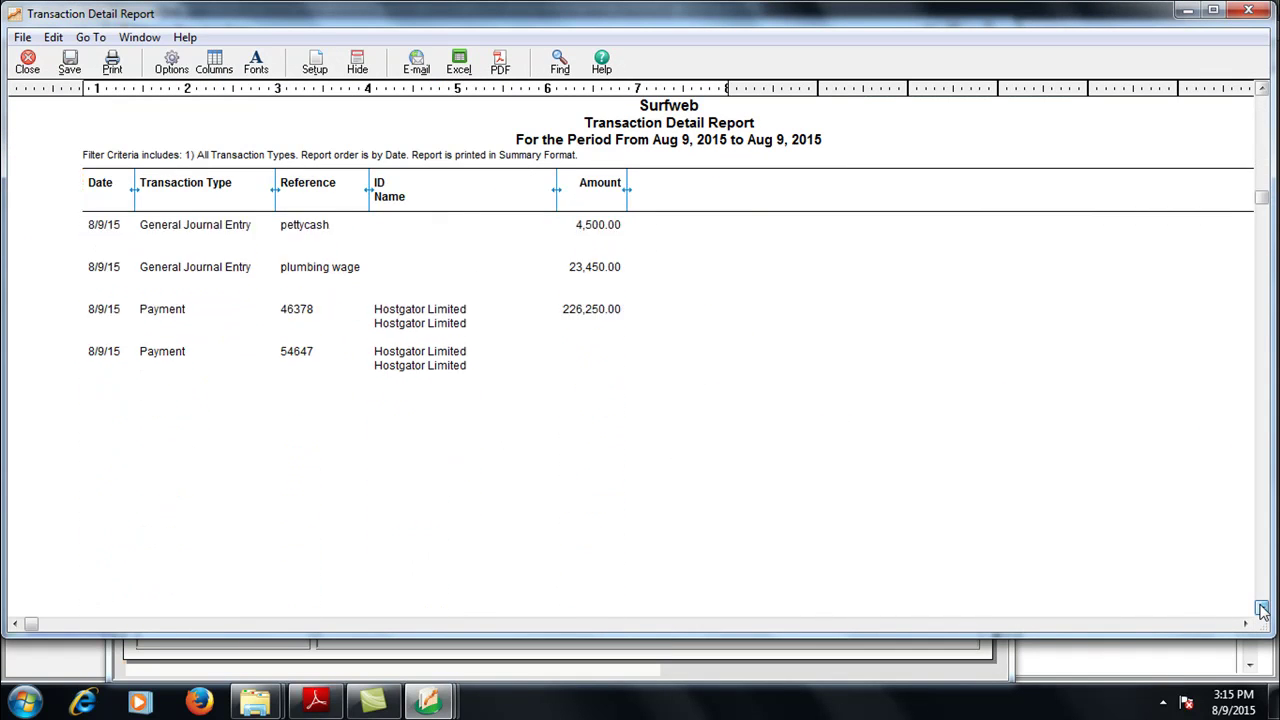
{"action": "left_click", "coordinate": [1262, 610]}
{"action": "left_click", "coordinate": [1262, 610]}
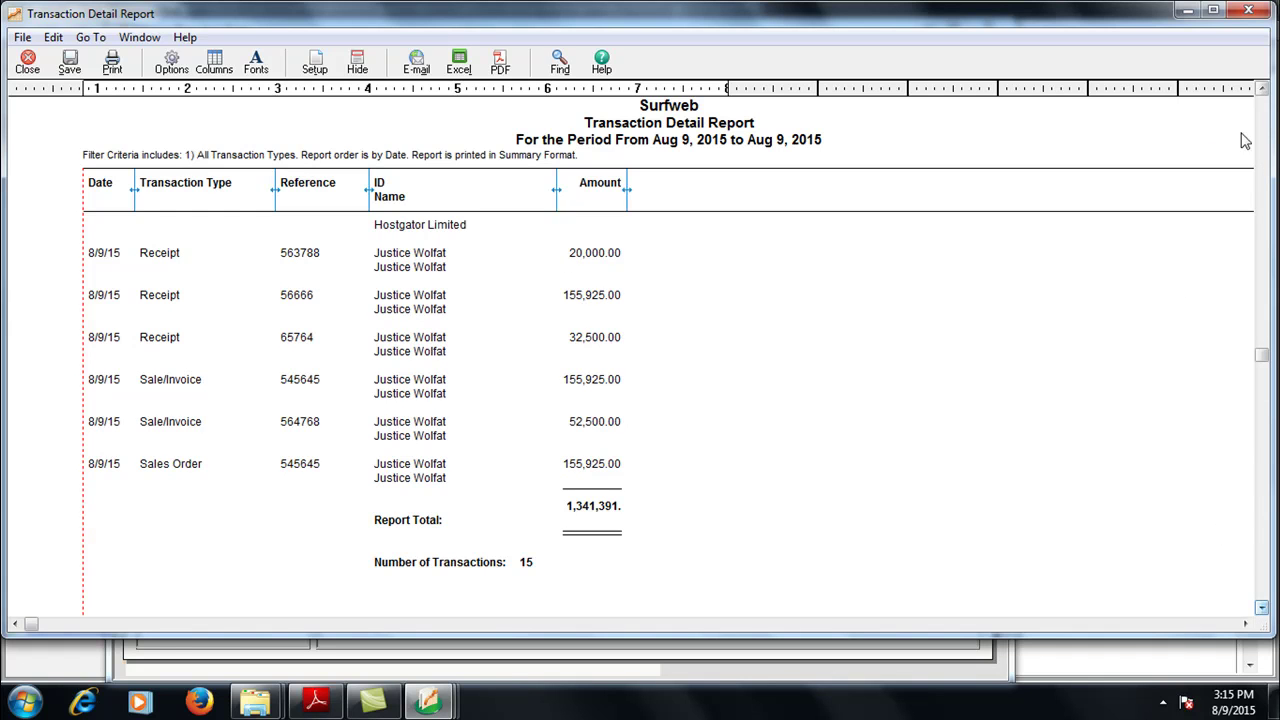
{"action": "left_click", "coordinate": [1262, 90]}
{"action": "left_click", "coordinate": [1262, 90]}
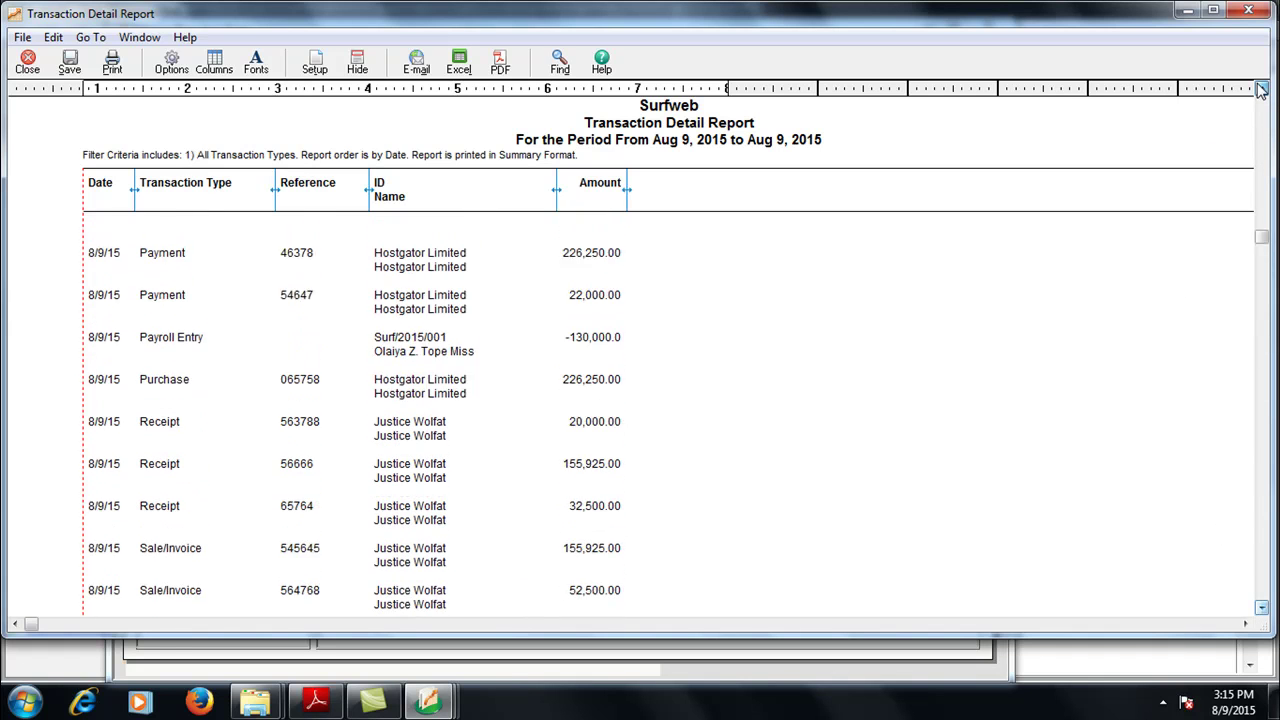
{"action": "left_click", "coordinate": [1262, 90]}
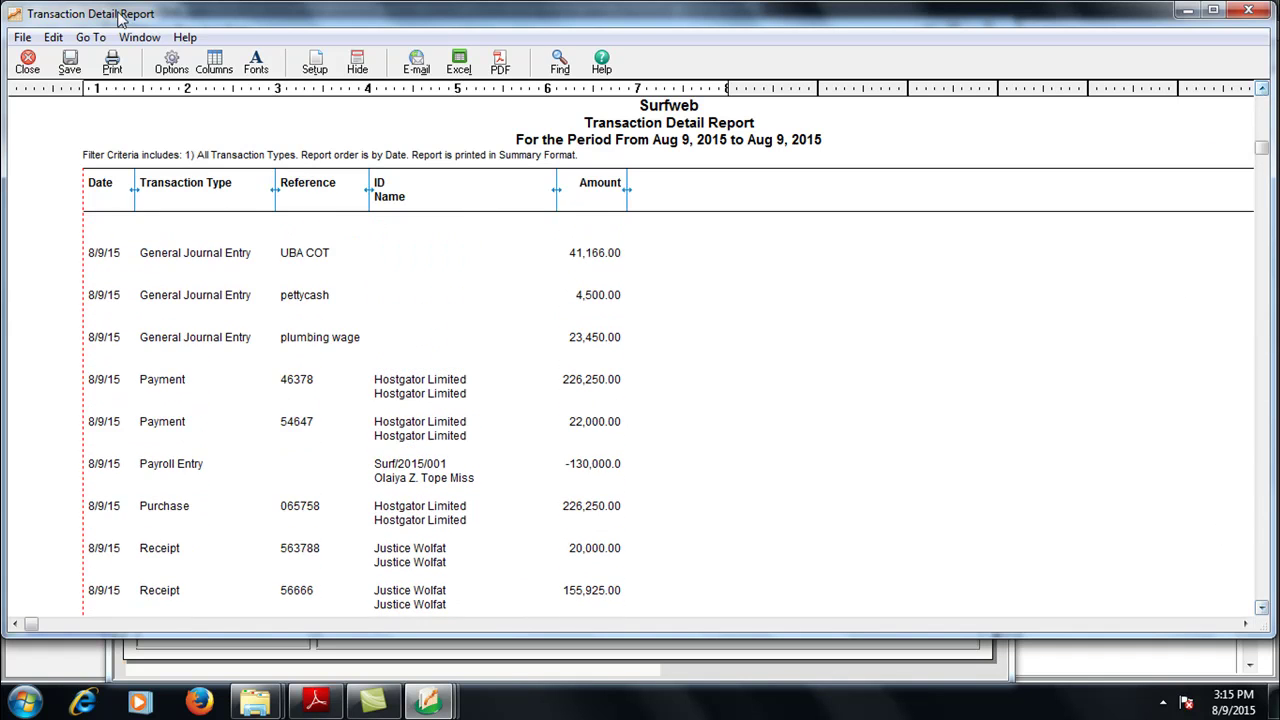
- Set the report's From date to Apr 1, 2015 and apply it
{"action": "left_click", "coordinate": [172, 63]}
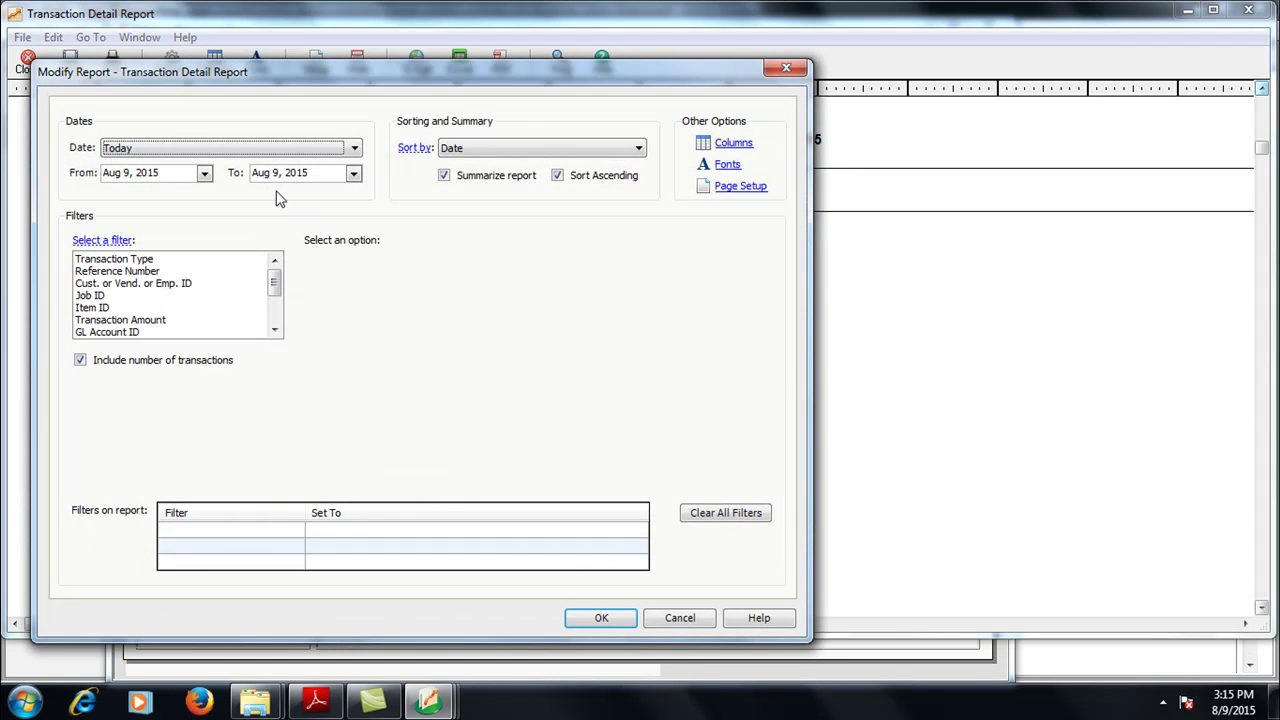
{"action": "left_click", "coordinate": [203, 173]}
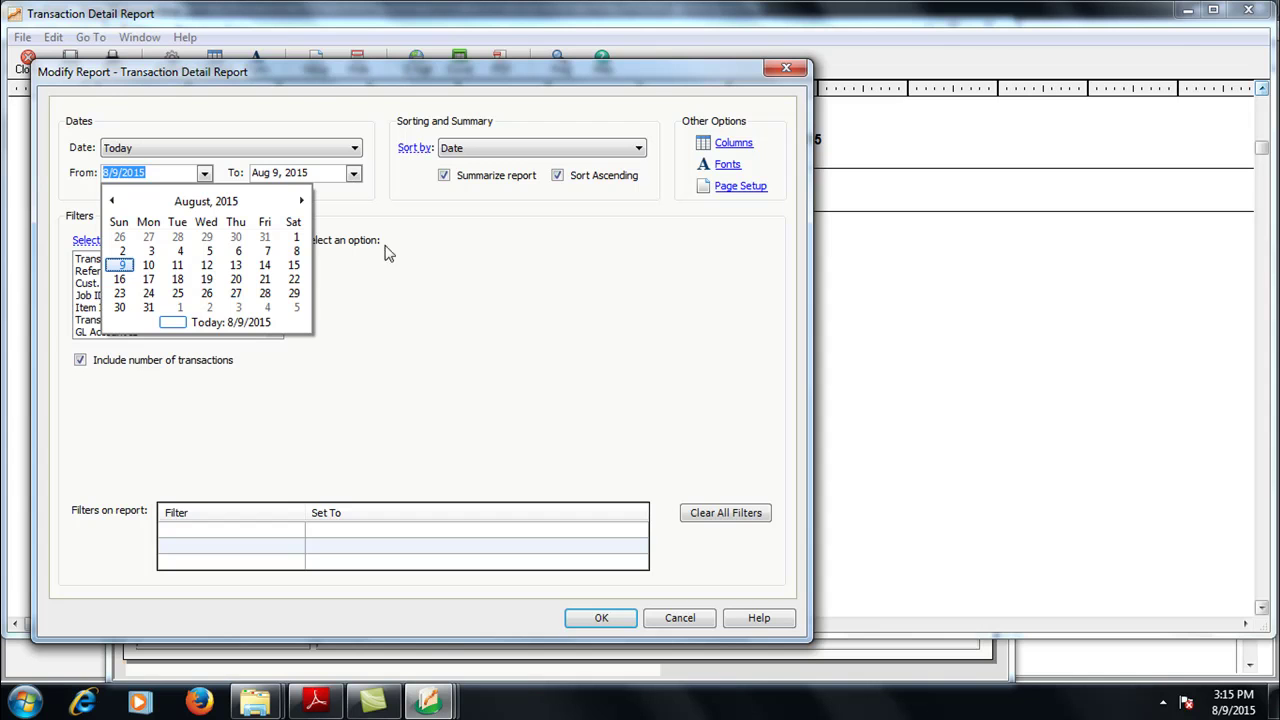
{"action": "left_click", "coordinate": [112, 201]}
{"action": "left_click", "coordinate": [112, 201]}
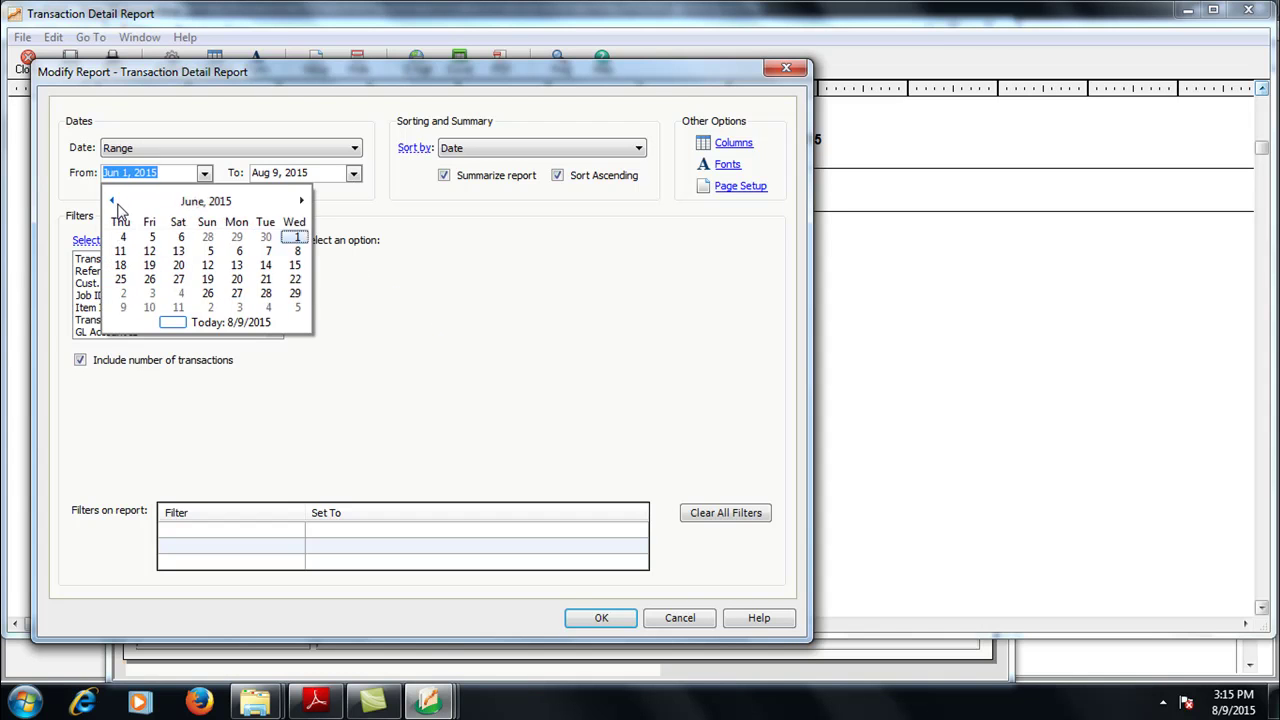
{"action": "left_click", "coordinate": [206, 237]}
{"action": "type", "text": "4/1/"}
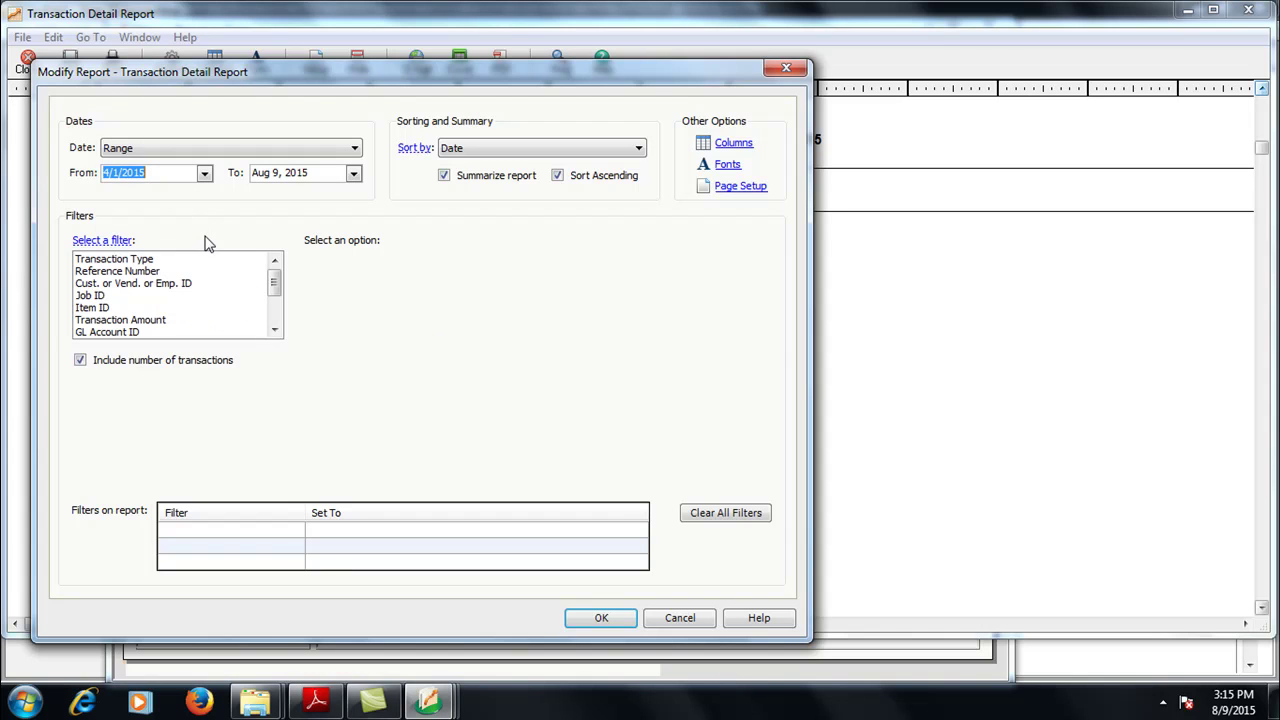
{"action": "left_click", "coordinate": [601, 617]}
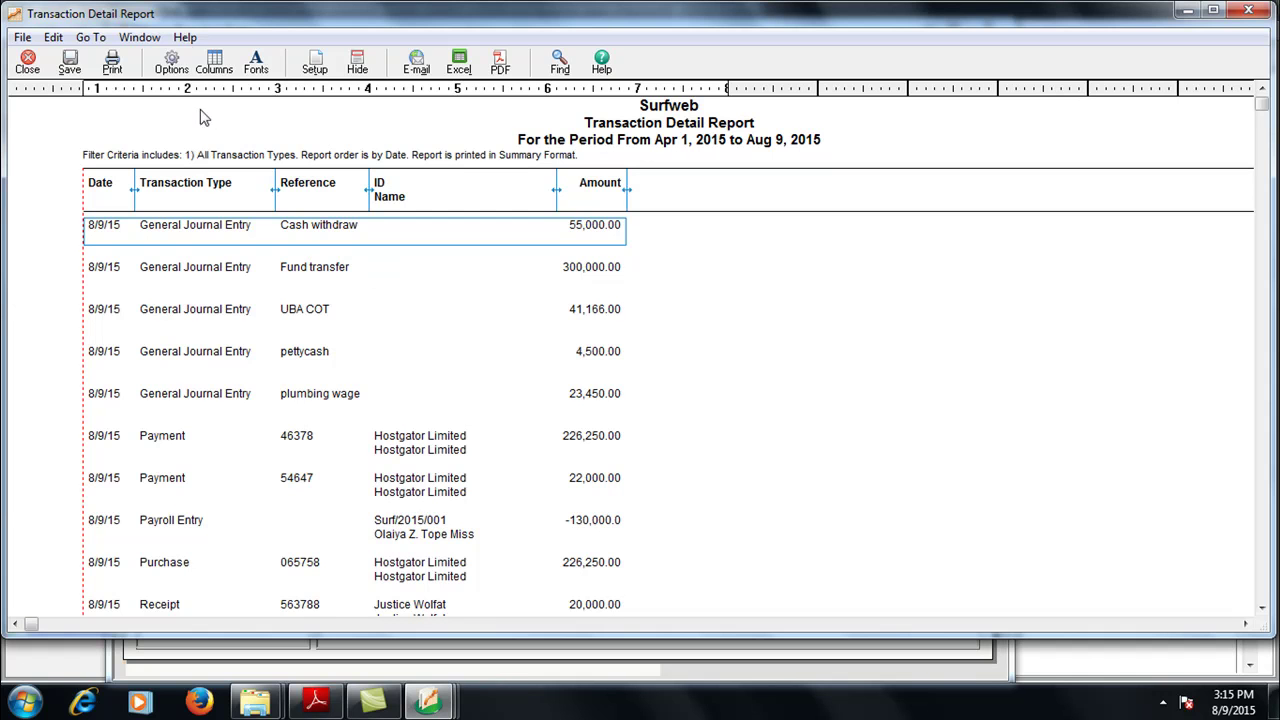
- Dismiss the Transaction Detail report options unchanged, then close the report to reach General Ledger reports
{"action": "left_click", "coordinate": [171, 62]}
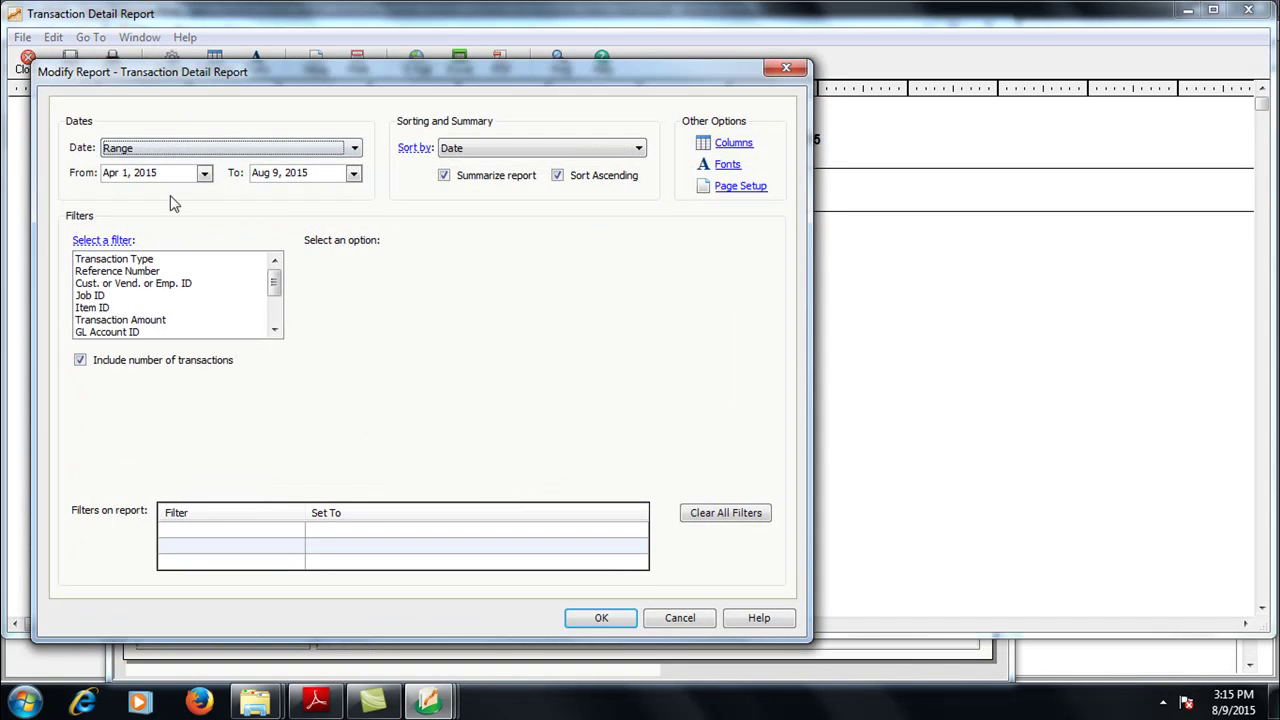
{"action": "left_click", "coordinate": [786, 67]}
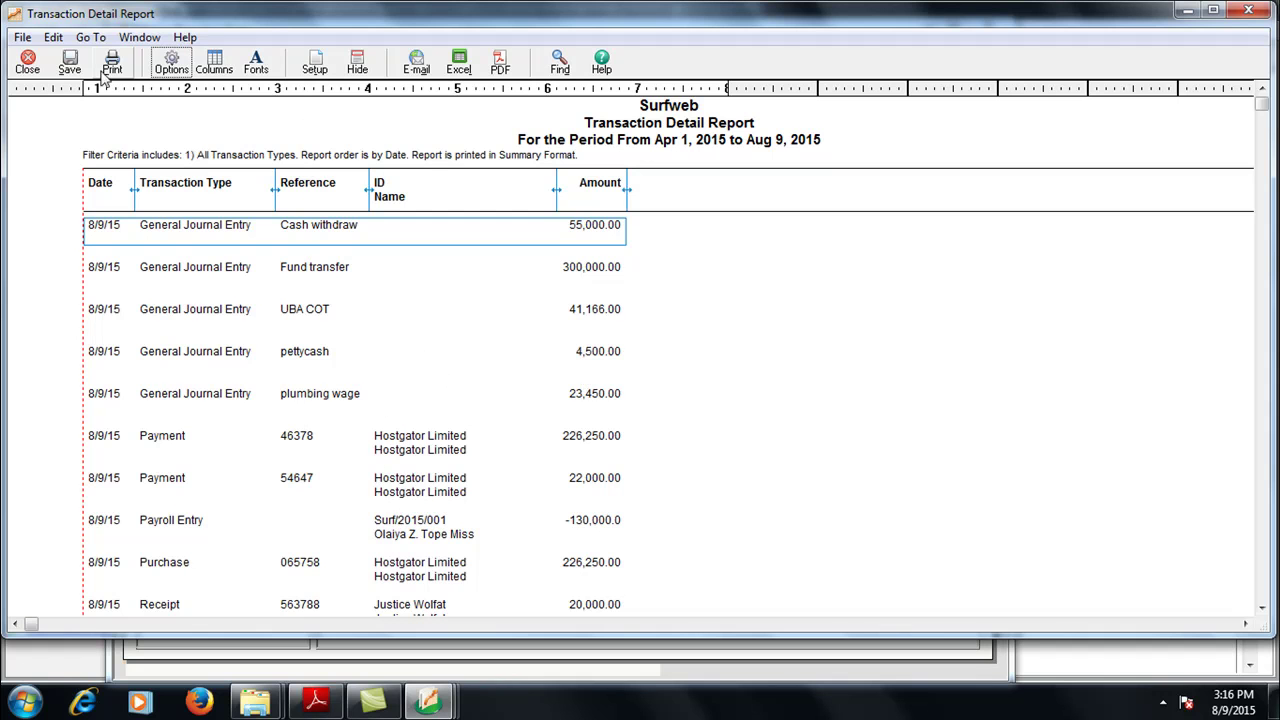
{"action": "left_click", "coordinate": [28, 62]}
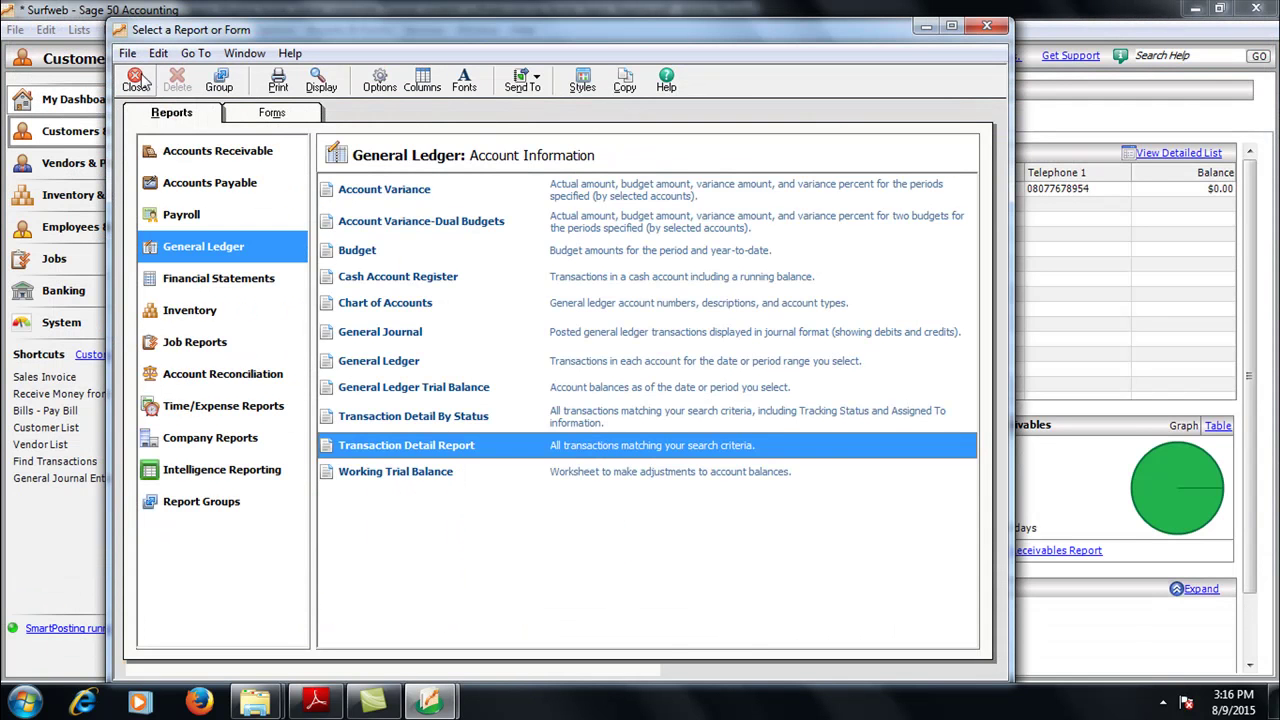